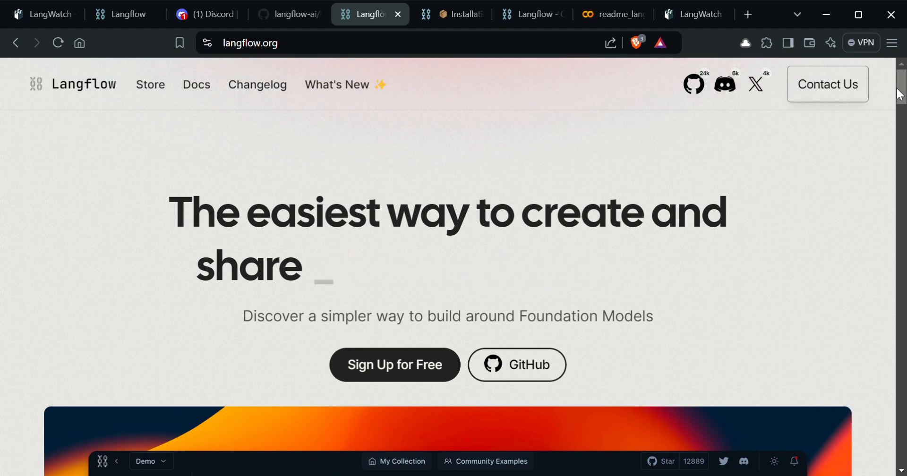
# Step: Scroll through the langflow.org home page, then go to the Langflow Installation docs
pyautogui.moveTo(900, 95); pyautogui.dragTo(898, 347)
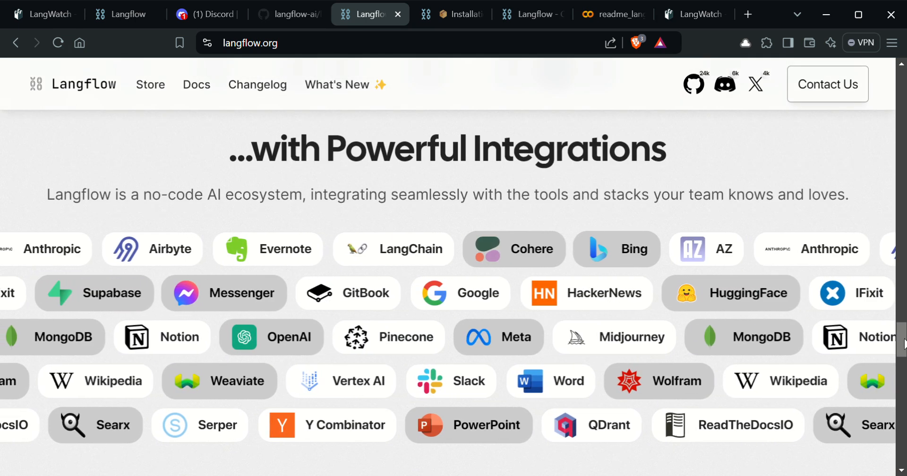
pyautogui.moveTo(897, 346); pyautogui.dragTo(899, 90)
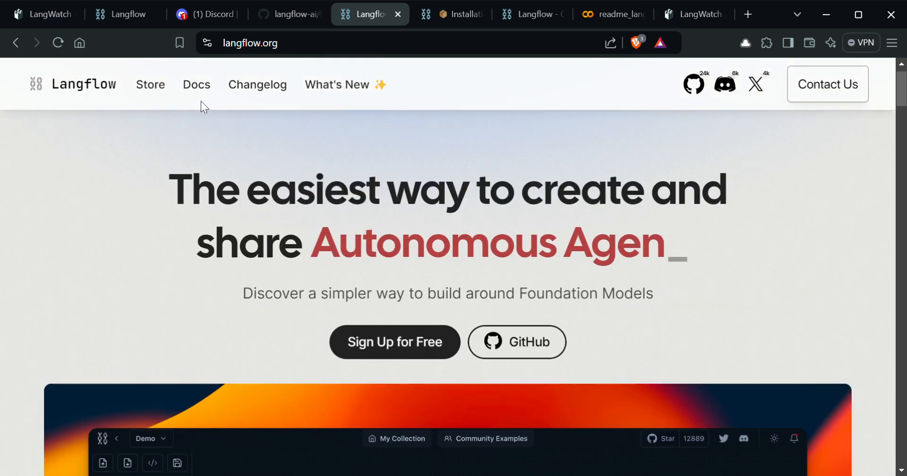
pyautogui.click(444, 16)
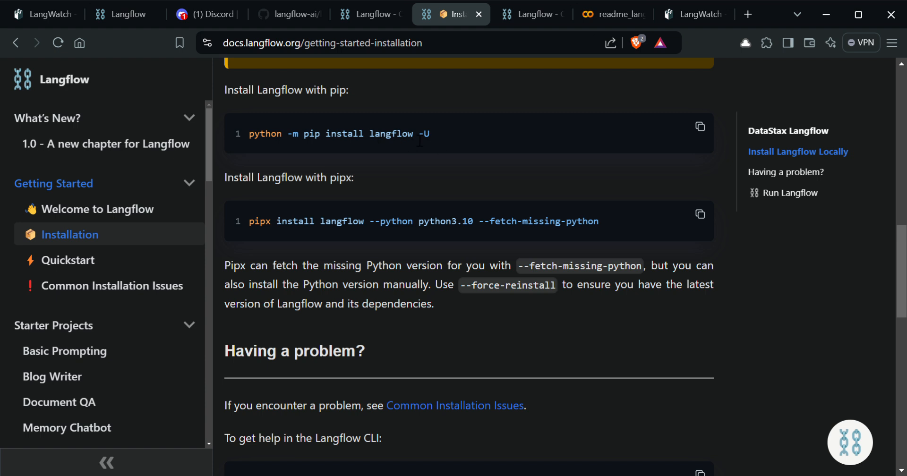
# Step: Select the pip install command and scroll down to the Run Langflow section
pyautogui.moveTo(414, 134); pyautogui.dragTo(242, 131)
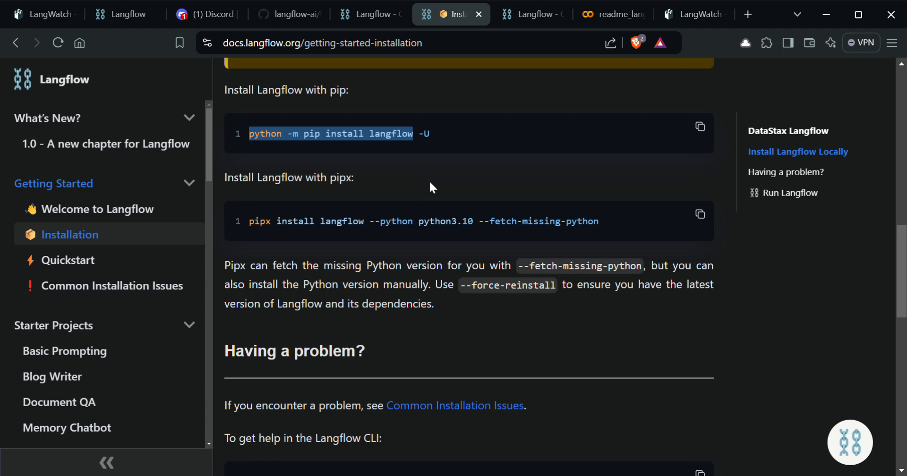
pyautogui.scroll(-5, 462, 179)
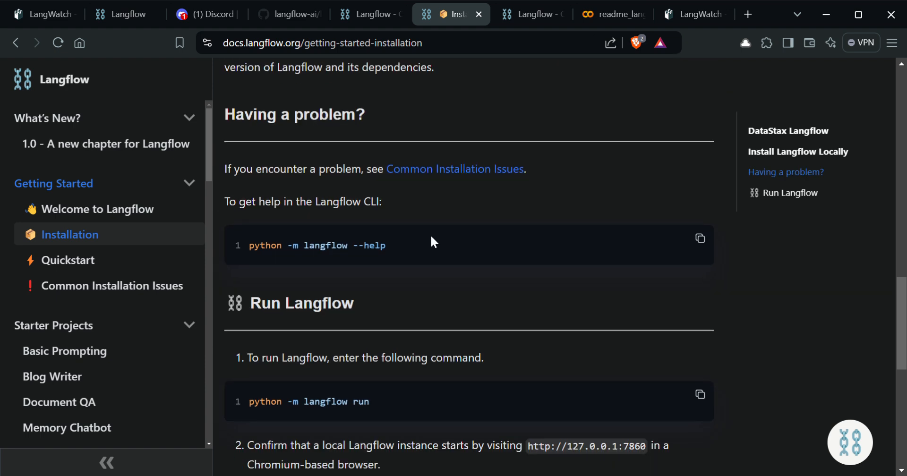
pyautogui.scroll(-2, 428, 260)
pyautogui.scroll(-2, 423, 289)
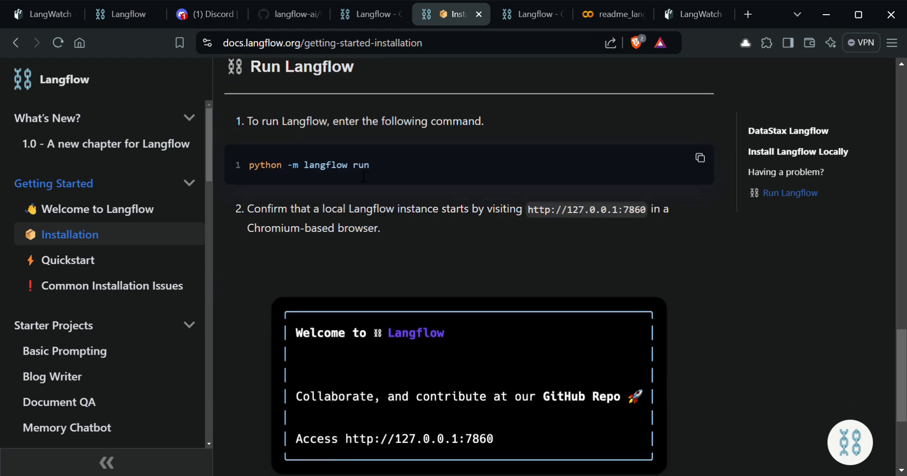
pyautogui.scroll(-2, 398, 166)
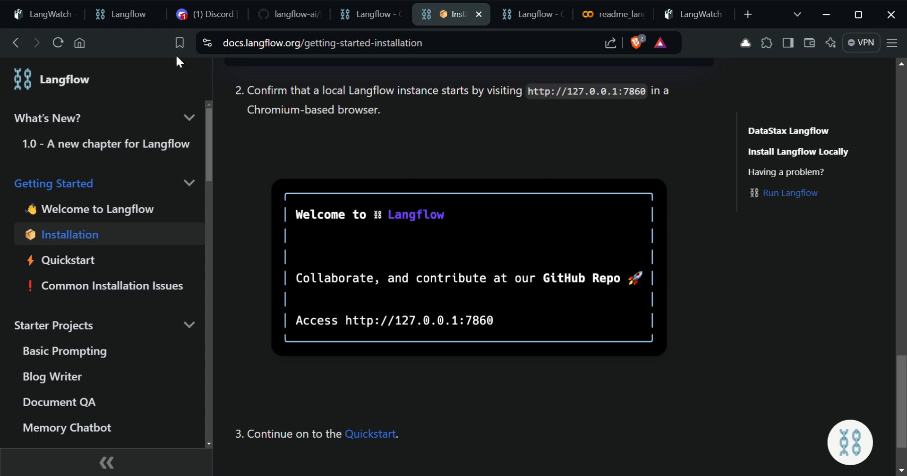
# Step: In the local Langflow app, close the component output and open My Collection
pyautogui.click(130, 11)
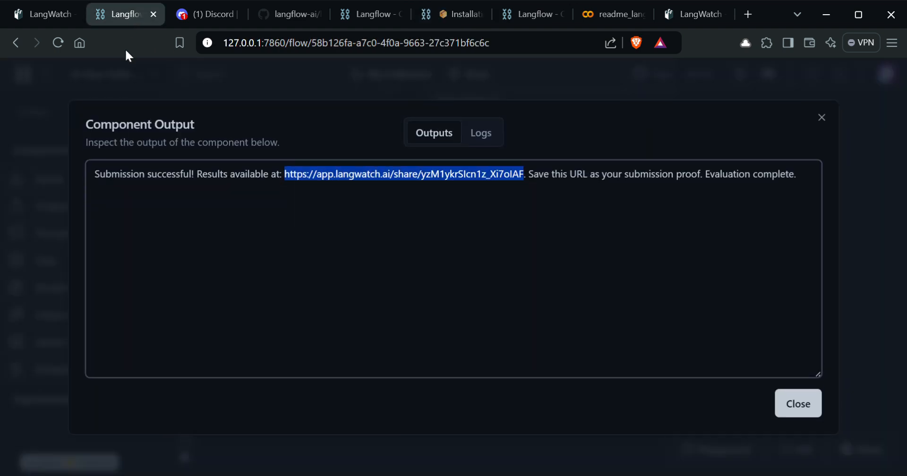
pyautogui.click(797, 403)
pyautogui.click(33, 77)
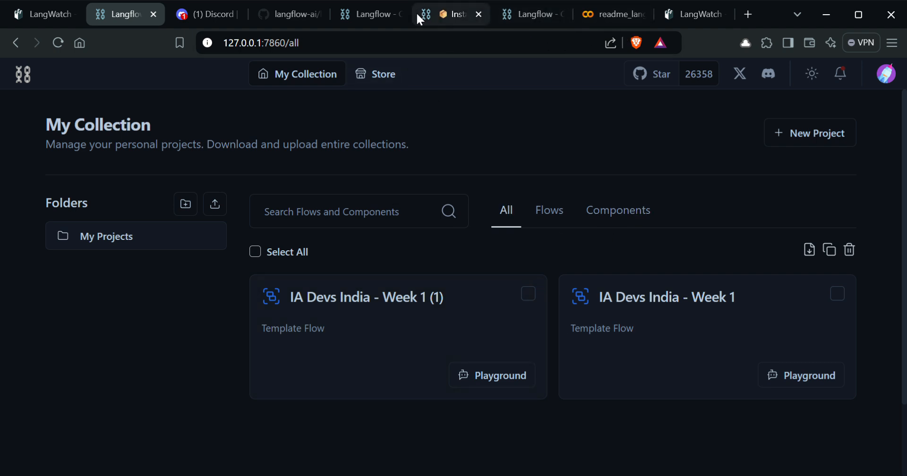
# Step: Move through the browser tabs to the AI Devs Competition page
pyautogui.click(373, 13)
pyautogui.click(457, 18)
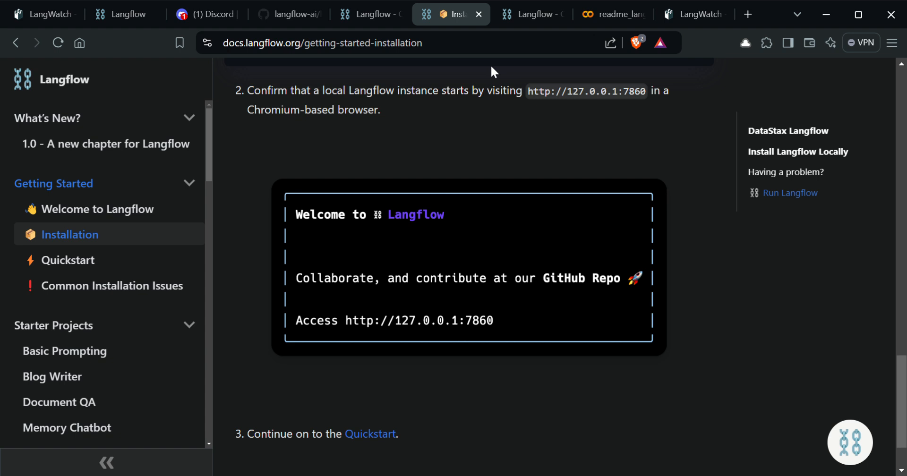
pyautogui.click(532, 24)
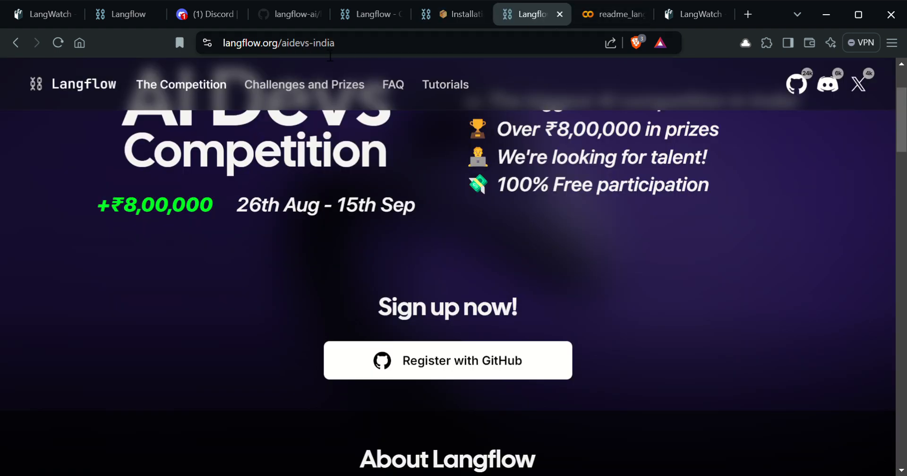
# Step: Select the competition page's web address and scroll through the page
pyautogui.hotkey('ctrl', 'l')
pyautogui.scroll(2, 361, 114)
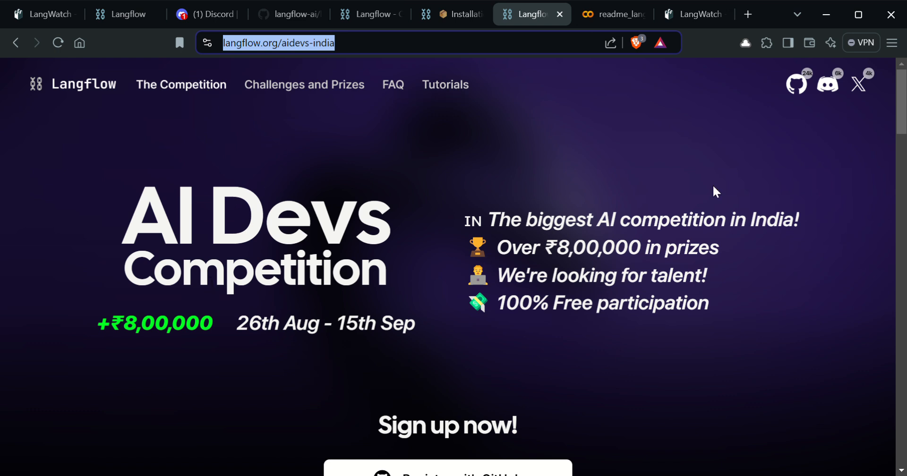
pyautogui.moveTo(900, 119); pyautogui.dragTo(888, 95)
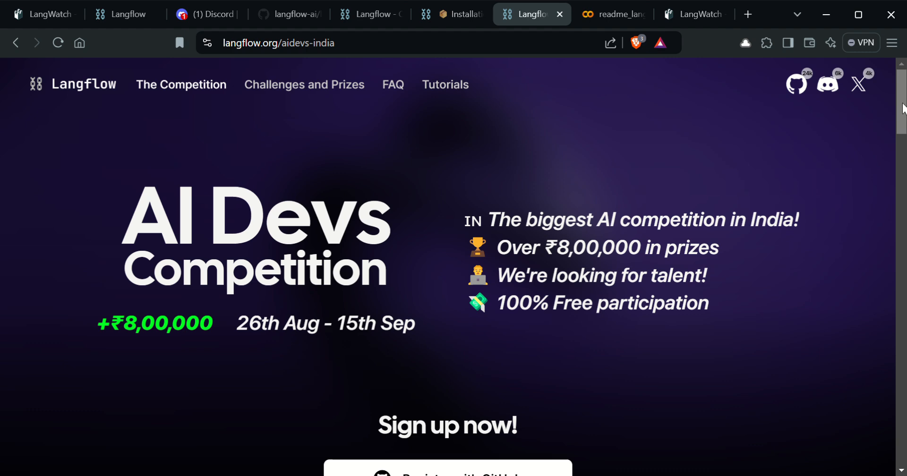
pyautogui.moveTo(902, 109)
pyautogui.mouseDown()
pyautogui.moveTo(901, 315)
pyautogui.moveTo(883, 435)
pyautogui.moveTo(906, 269)
pyautogui.moveTo(906, 147)
pyautogui.moveTo(892, 112)
pyautogui.mouseUp()
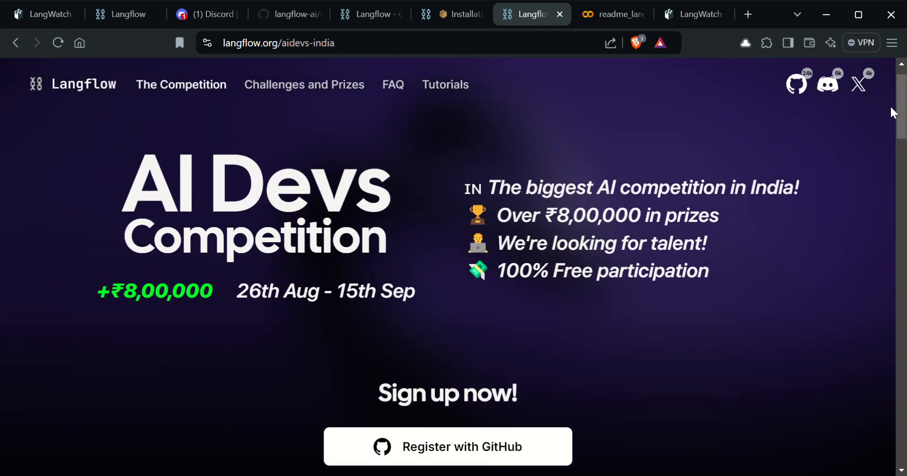
# Step: View the competition FAQ and Tutorials, return to the overview, then open the langflow-ai/langflow GitHub page
pyautogui.click(405, 86)
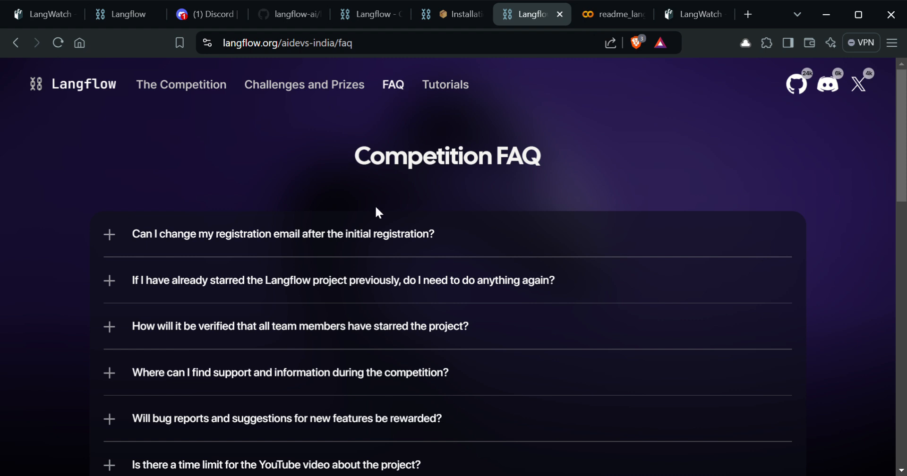
pyautogui.click(439, 89)
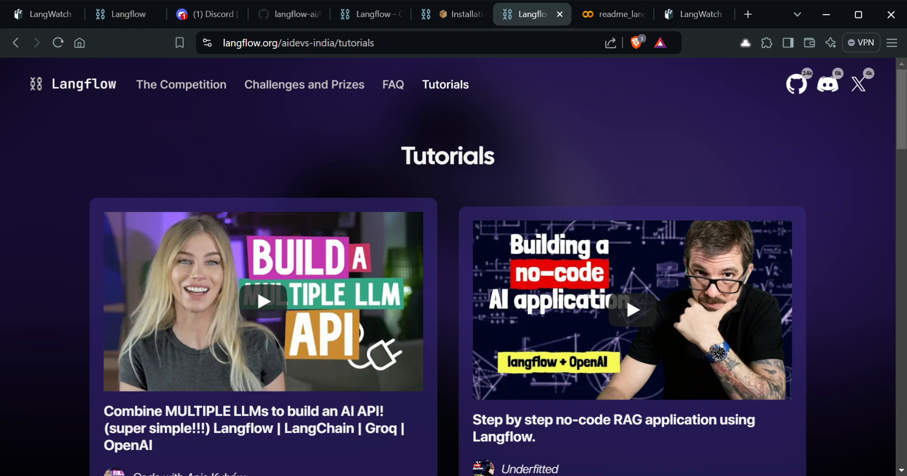
pyautogui.moveTo(902, 105)
pyautogui.mouseDown()
pyautogui.moveTo(902, 401)
pyautogui.moveTo(887, 111)
pyautogui.mouseUp()
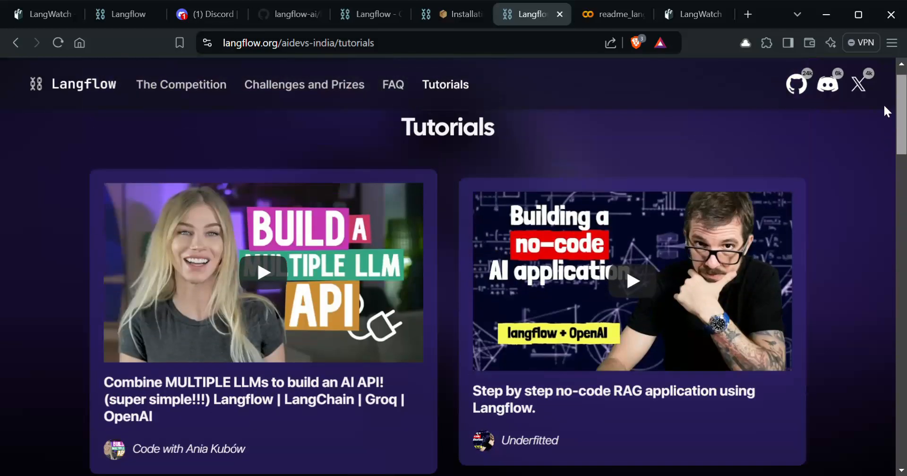
pyautogui.click(167, 92)
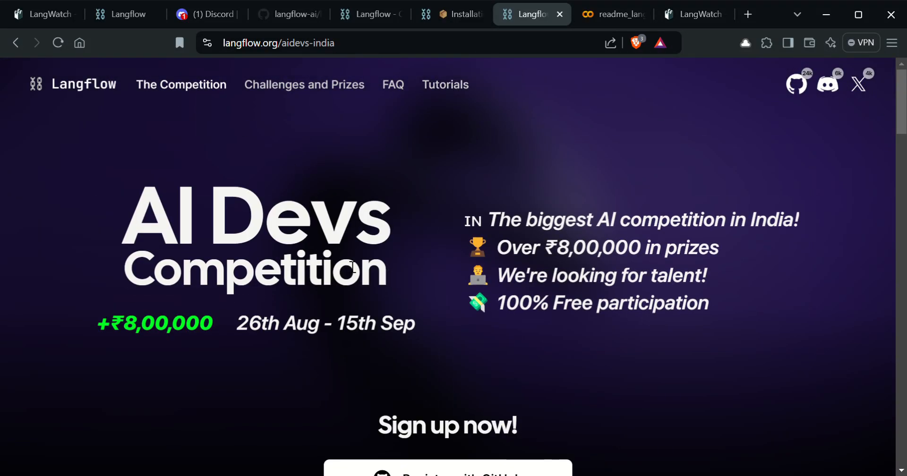
pyautogui.scroll(-2, 395, 263)
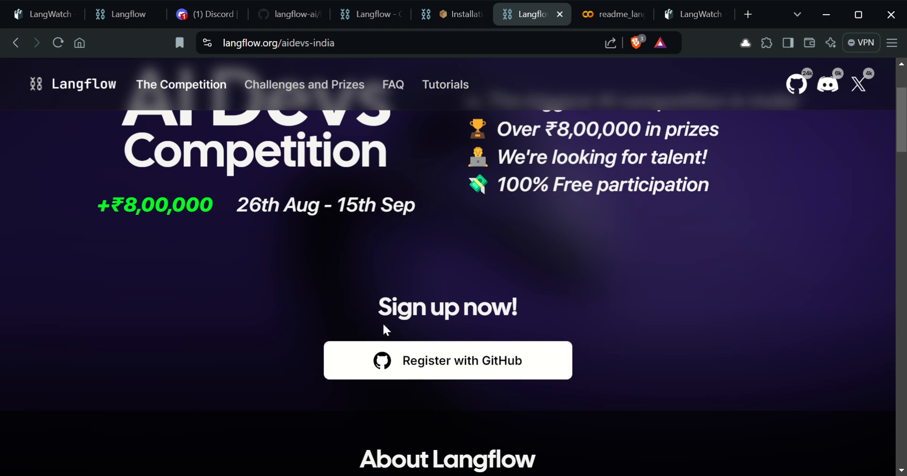
pyautogui.click(285, 16)
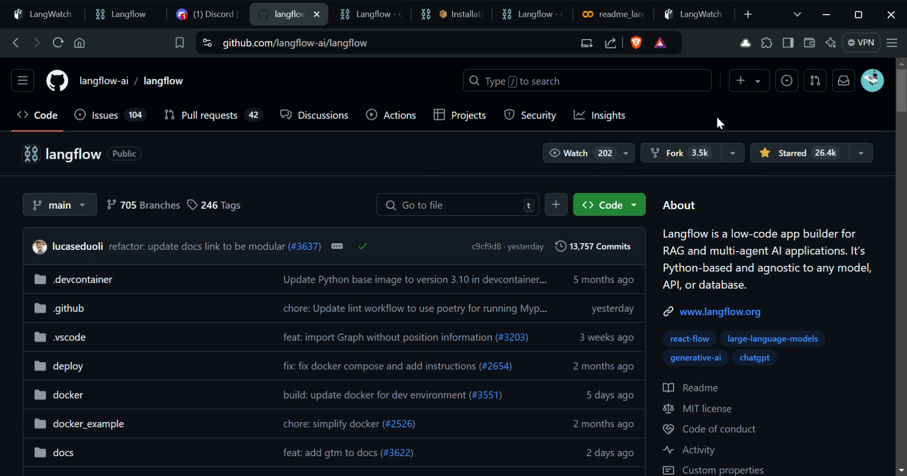
# Step: Pass through the Installation docs and AI Devs Competition tabs to reach the Langflow Discord server
pyautogui.click(449, 10)
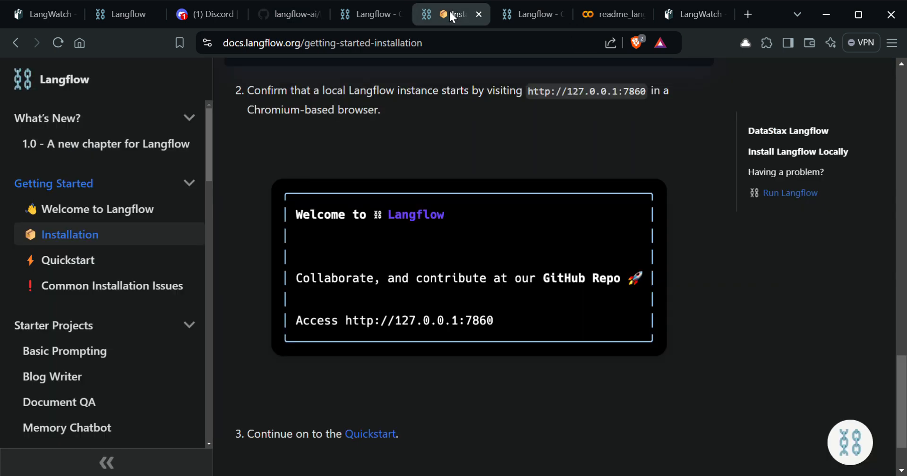
pyautogui.click(523, 17)
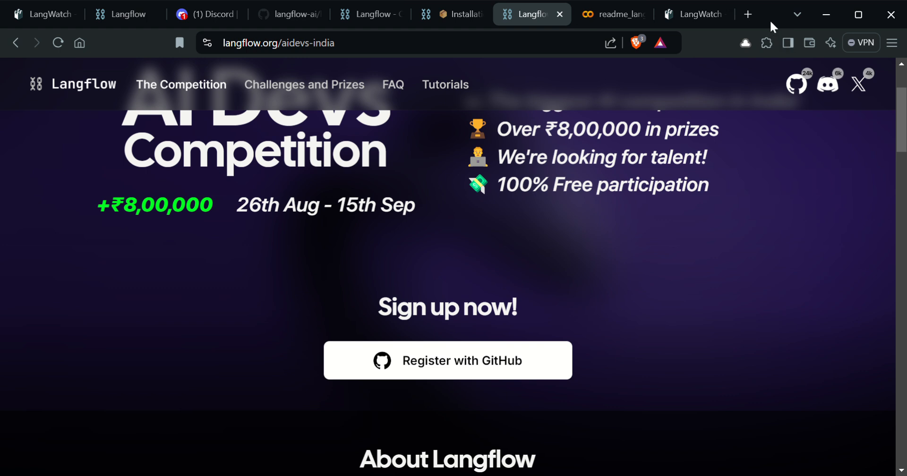
pyautogui.click(200, 16)
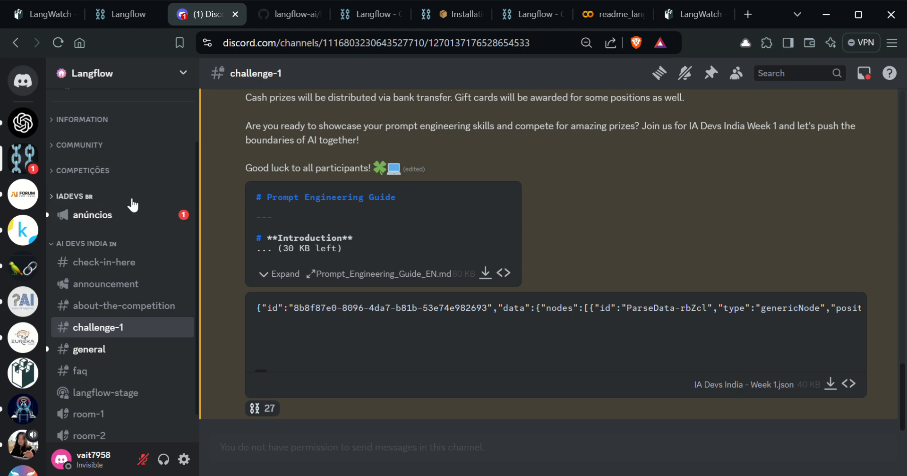
# Step: Browse the check-in-here channel, then open challenge-1 and scroll up to The Challenge brief
pyautogui.click(120, 269)
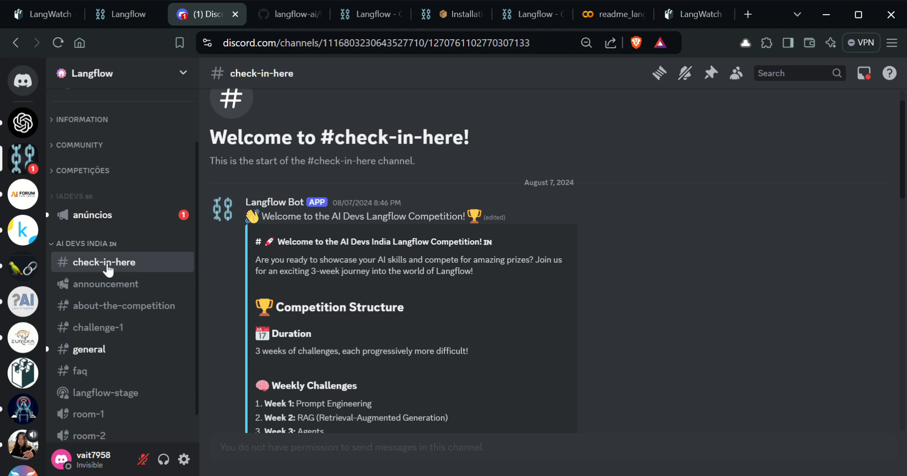
pyautogui.scroll(-15, 323, 239)
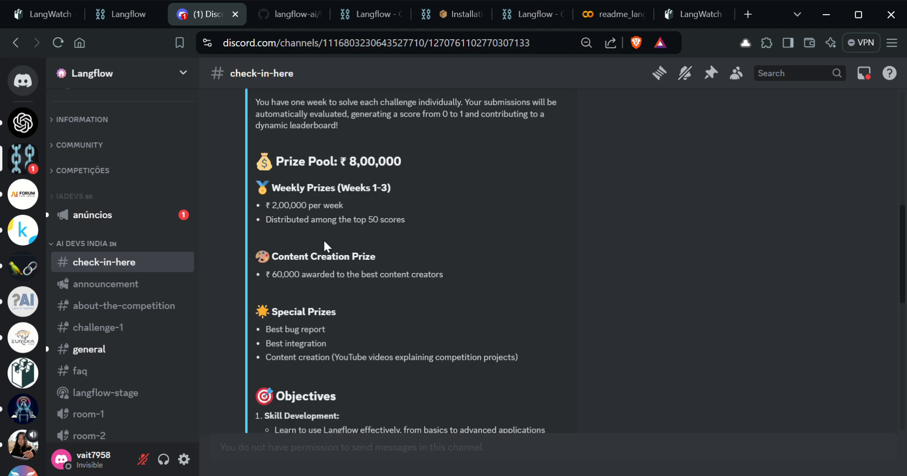
pyautogui.scroll(-2, 330, 219)
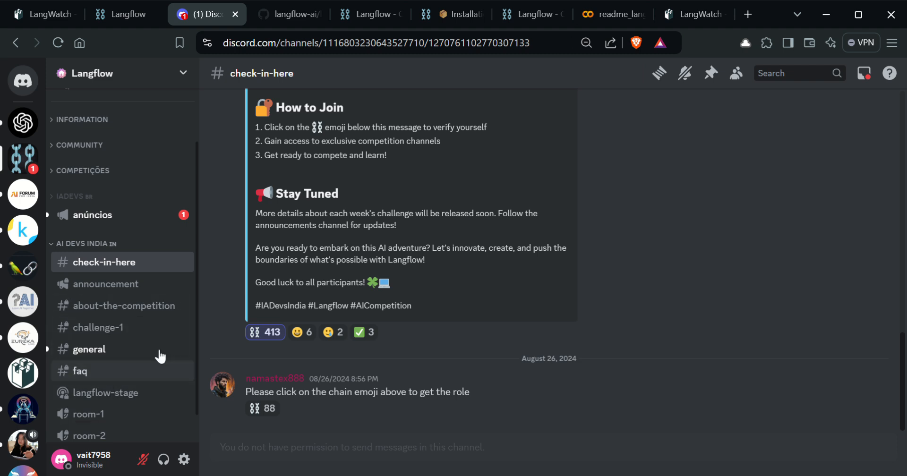
pyautogui.moveTo(263, 337)
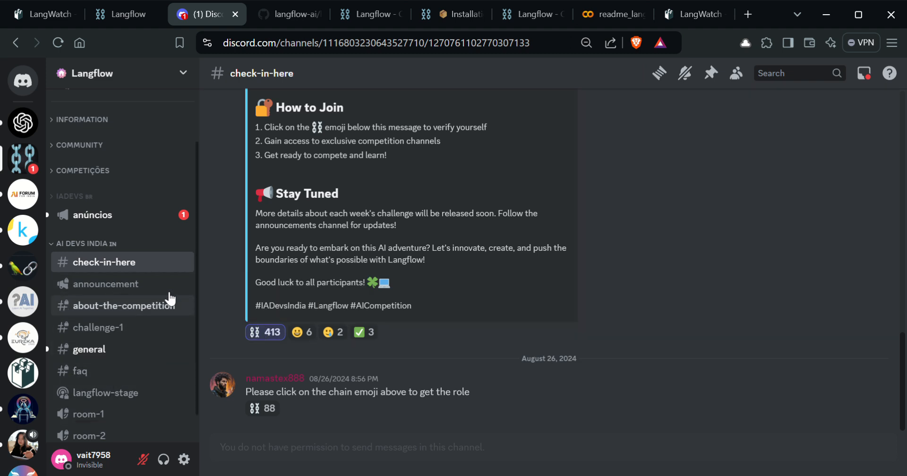
pyautogui.click(98, 332)
pyautogui.scroll(10, 359, 292)
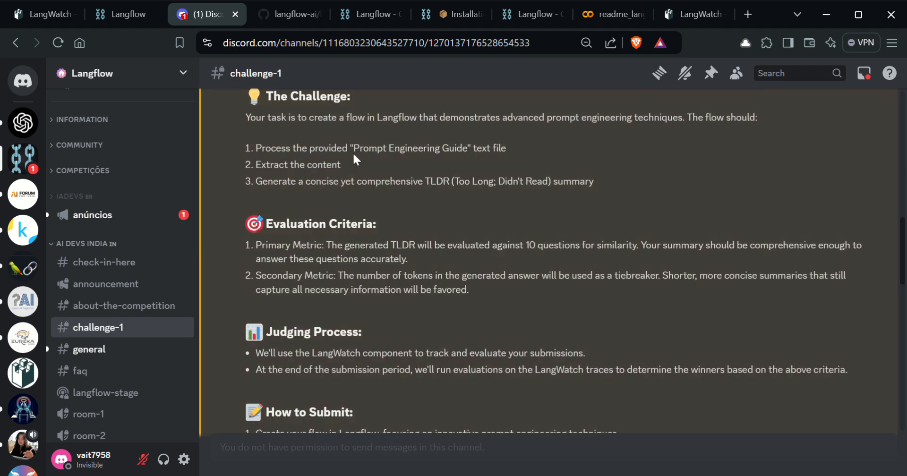
# Step: Return to the AI Devs Competition page and scroll to its top with the prizes and dates
pyautogui.click(532, 10)
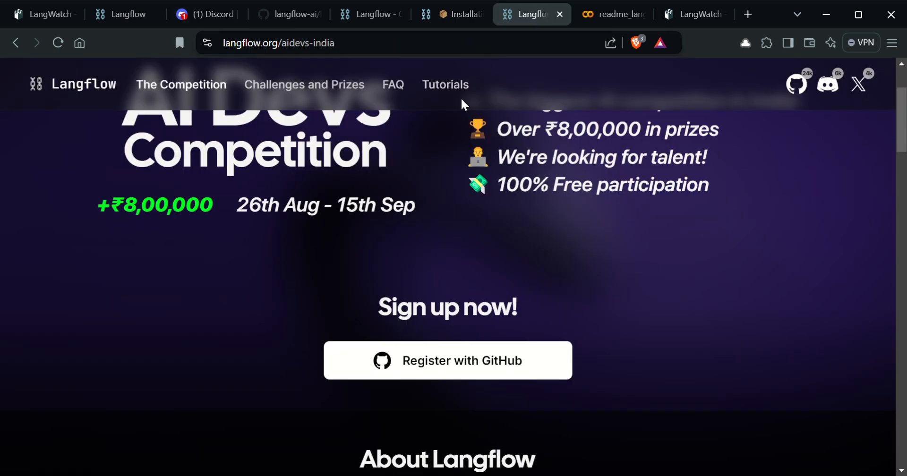
pyautogui.scroll(4, 228, 237)
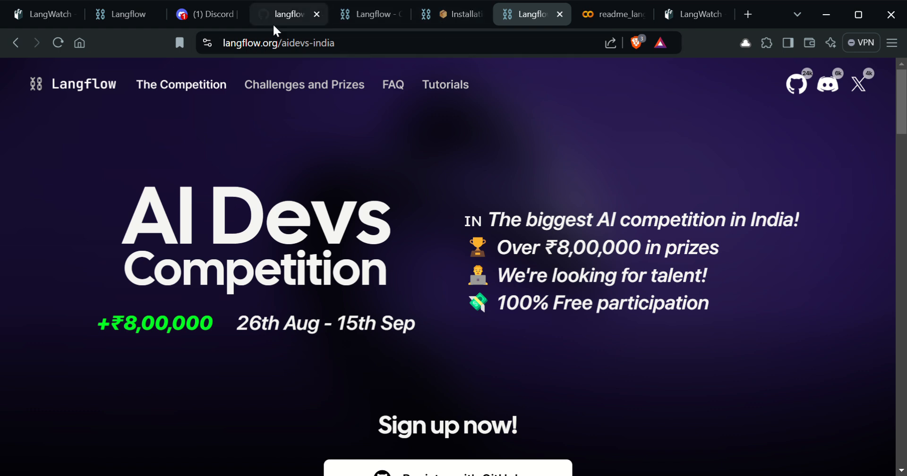
# Step: Review the Discord challenge attachments, then open the IA Devs India - Week 1 (1) flow in Langflow
pyautogui.click(203, 13)
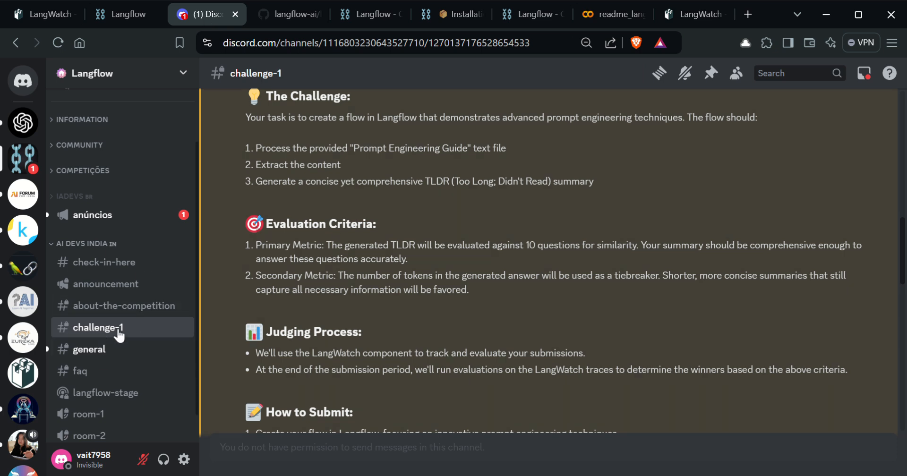
pyautogui.scroll(-8, 395, 208)
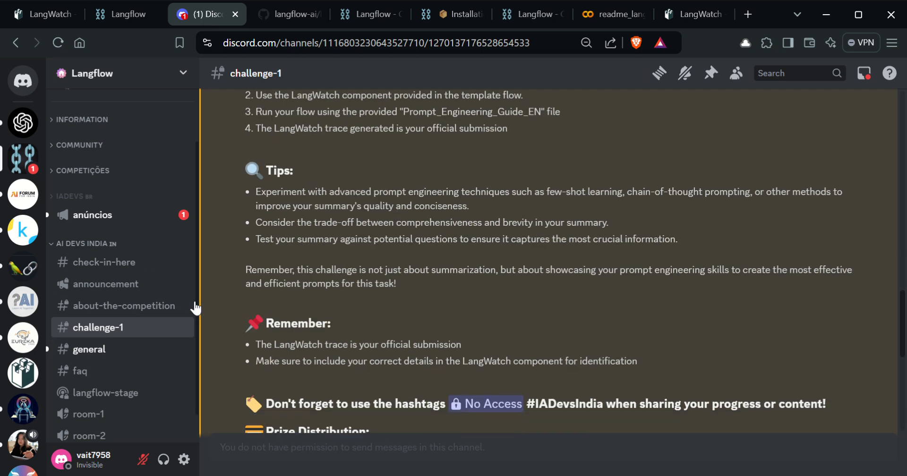
pyautogui.scroll(-10, 359, 251)
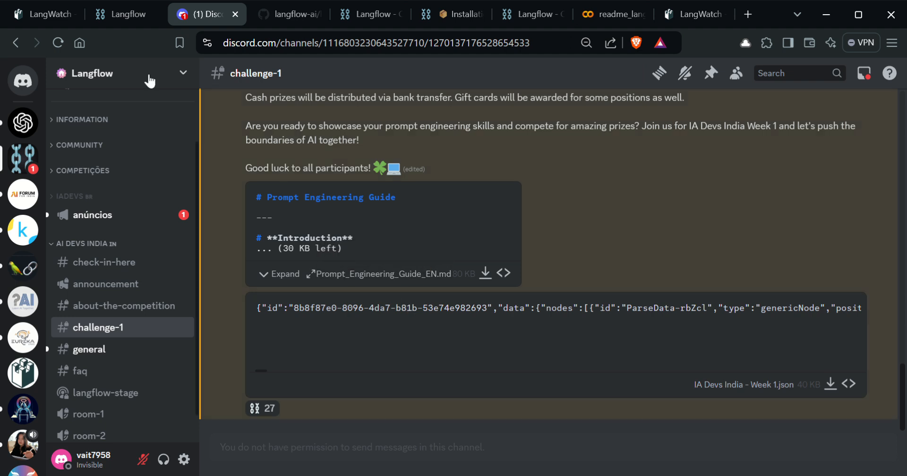
pyautogui.click(117, 13)
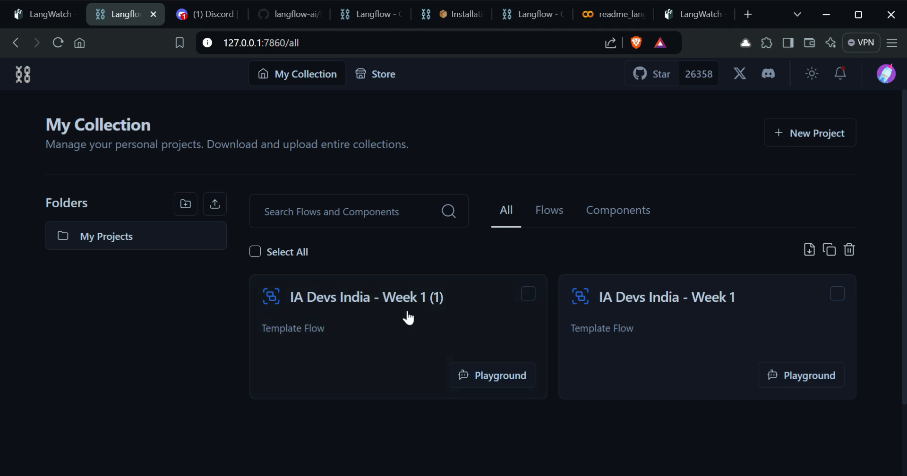
pyautogui.click(384, 309)
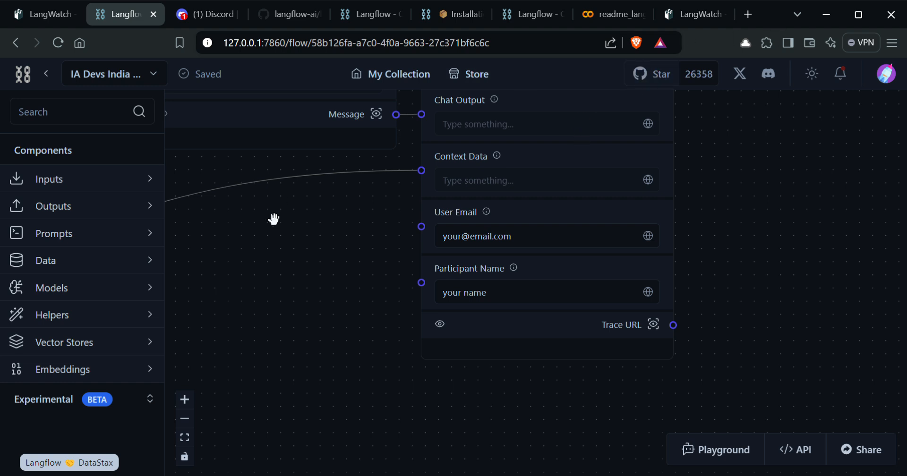
# Step: Zoom and pan the canvas to inspect the File, Parse Data, Prompt and OpenAI nodes
pyautogui.scroll(-3, 287, 281)
pyautogui.scroll(-7, 287, 281)
pyautogui.moveTo(270, 355); pyautogui.dragTo(608, 330)
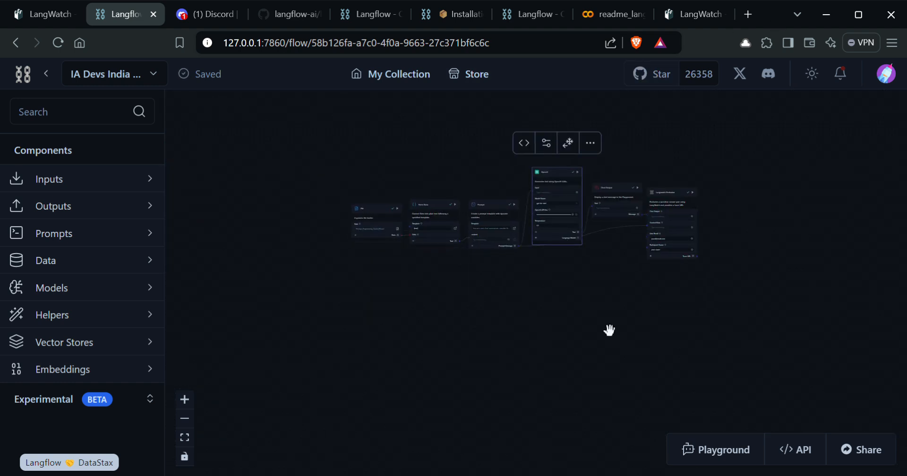
pyautogui.scroll(2, 513, 334)
pyautogui.scroll(2, 513, 334)
pyautogui.scroll(3, 311, 339)
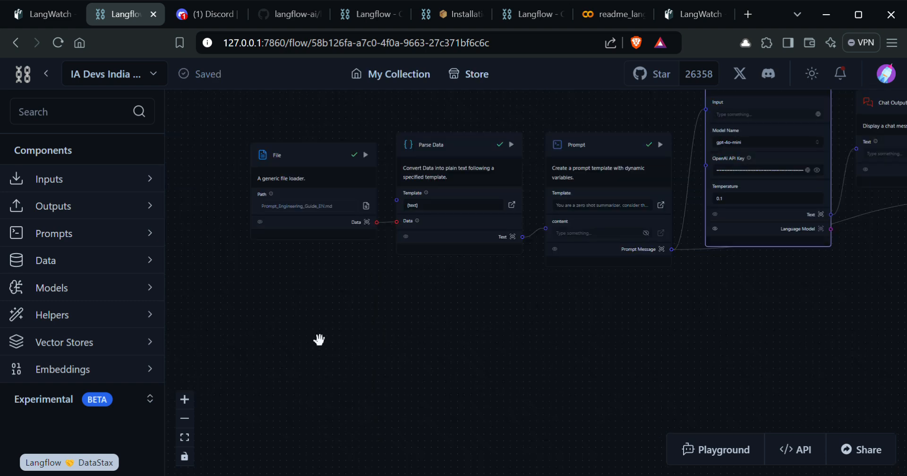
pyautogui.moveTo(318, 339); pyautogui.dragTo(316, 375)
pyautogui.hscroll(5, 652, 378)
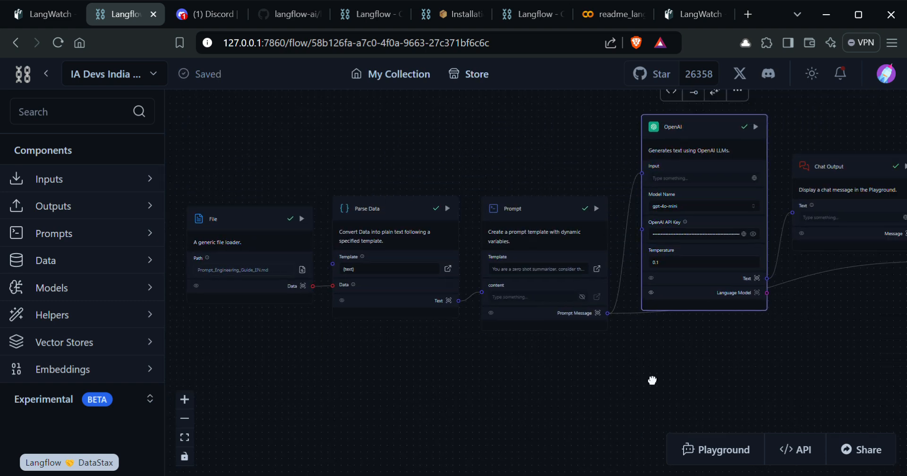
pyautogui.hscroll(-3, 604, 399)
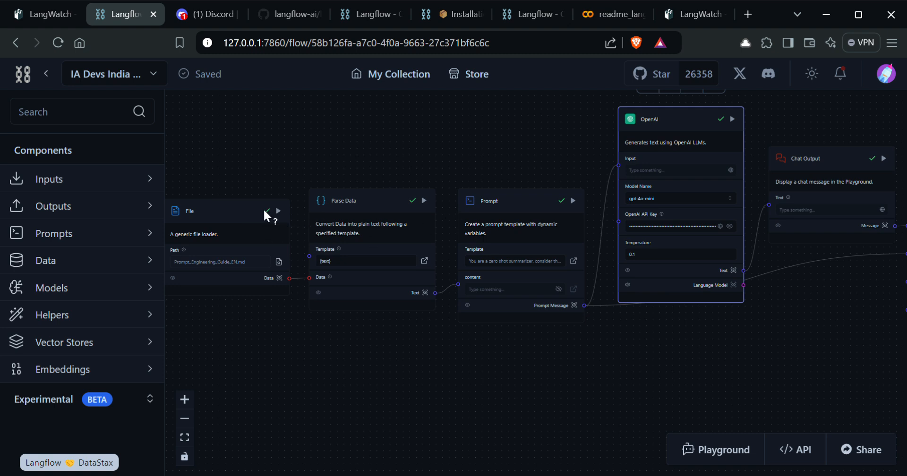
pyautogui.hscroll(3, 659, 334)
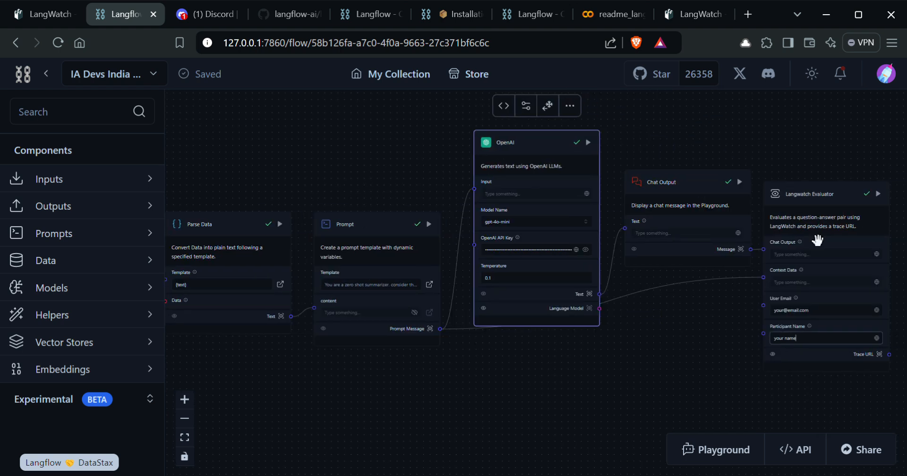
pyautogui.scroll(-1, 388, 180)
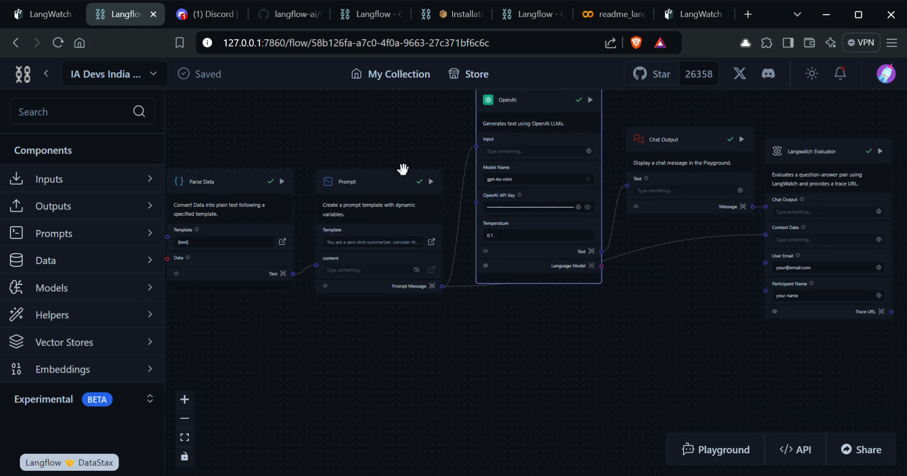
pyautogui.scroll(2, 614, 373)
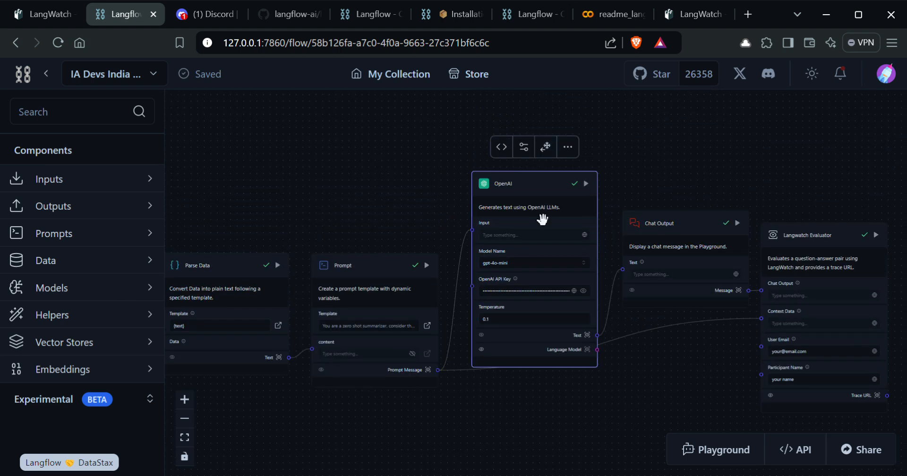
# Step: Move the OpenAI node slightly higher, keeping its connections intact
pyautogui.moveTo(544, 177); pyautogui.dragTo(534, 132)
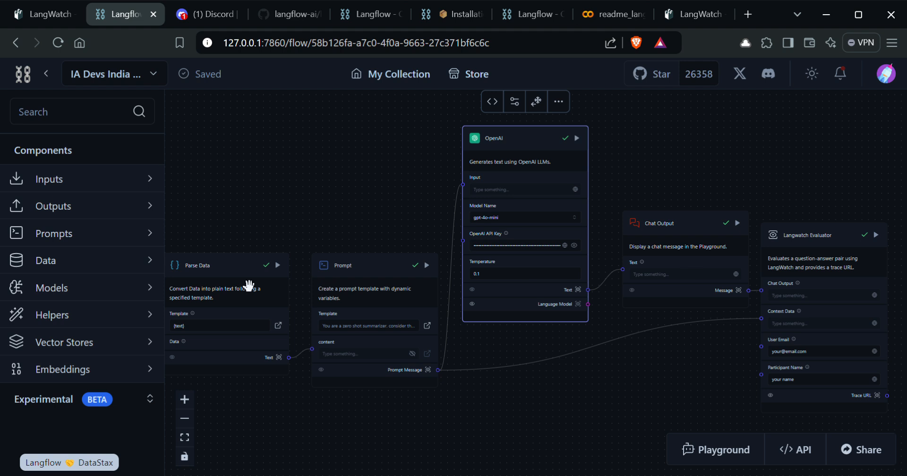
pyautogui.hscroll(-3, 469, 186)
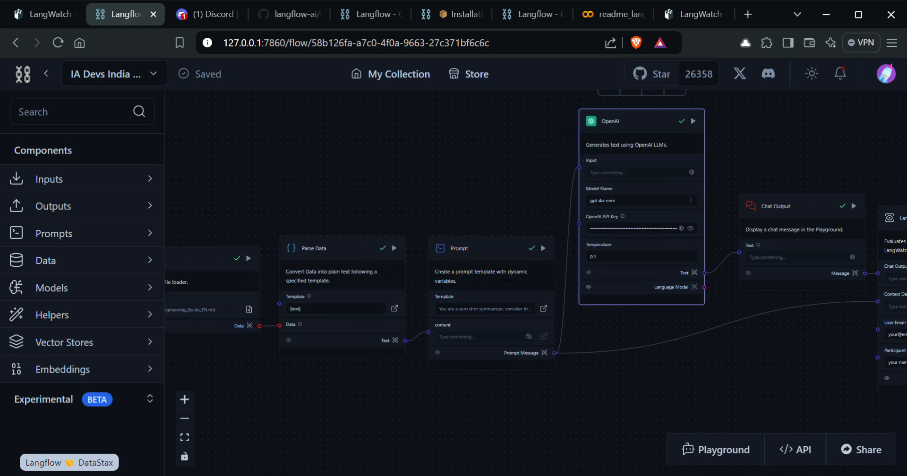
pyautogui.hscroll(3, 457, 230)
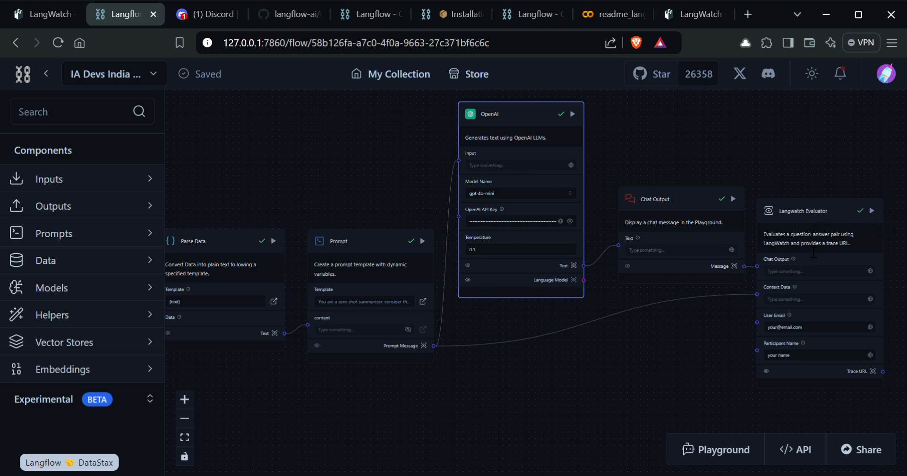
pyautogui.hscroll(-7, 315, 223)
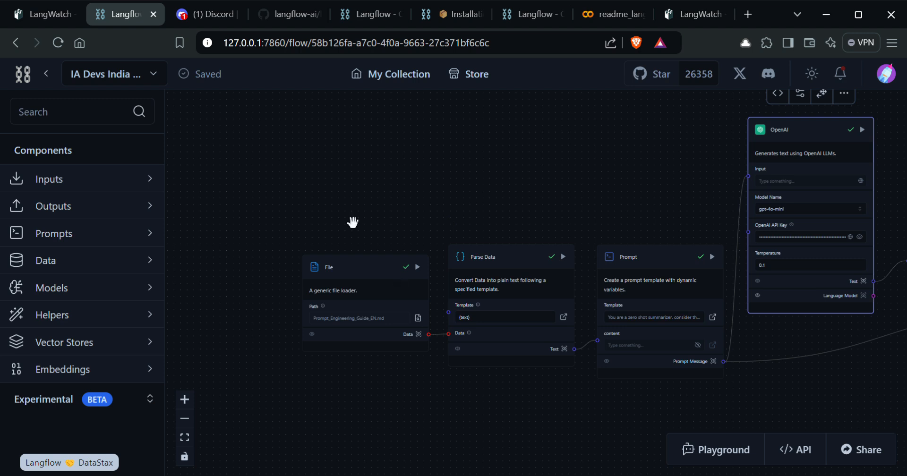
pyautogui.scroll(-2, 351, 150)
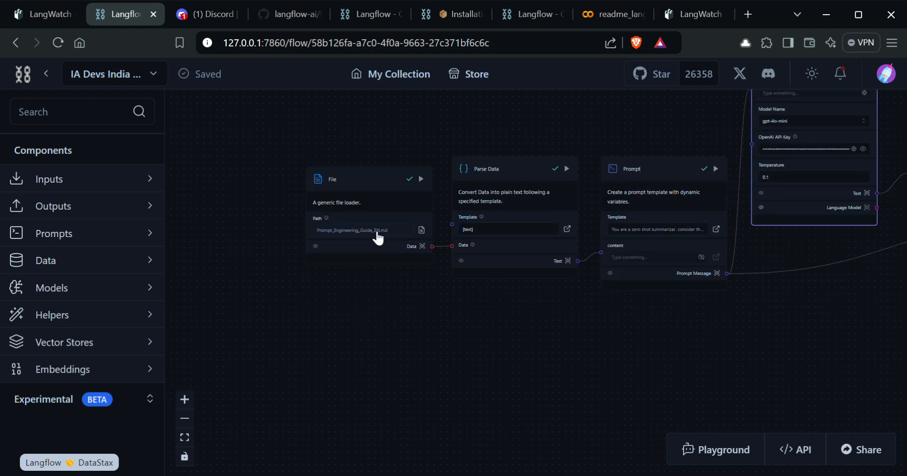
pyautogui.scroll(5, 373, 303)
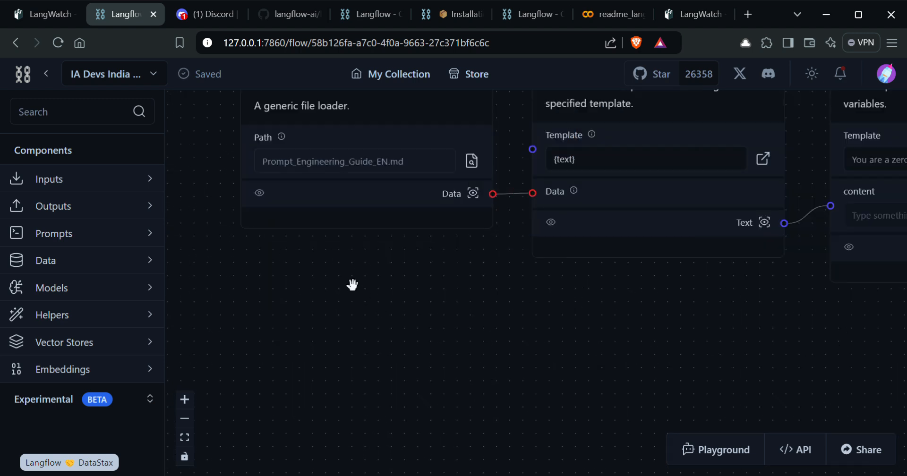
pyautogui.scroll(2, 331, 290)
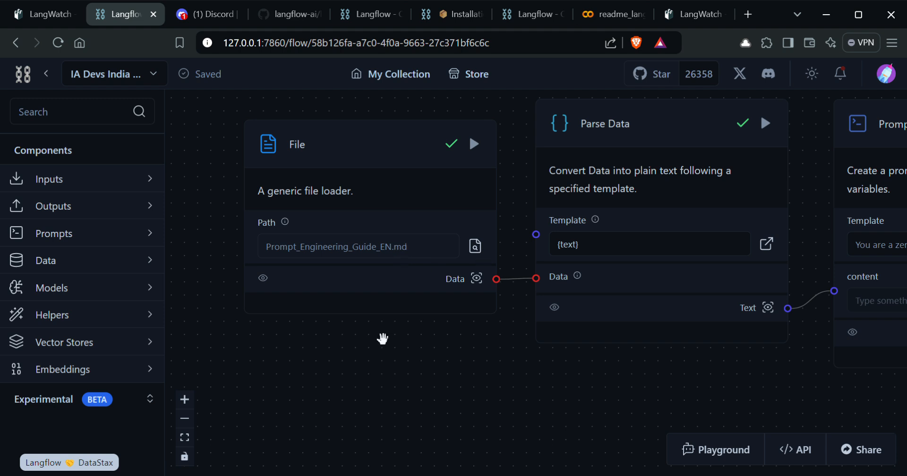
pyautogui.scroll(-5, 381, 338)
pyautogui.scroll(3, 432, 306)
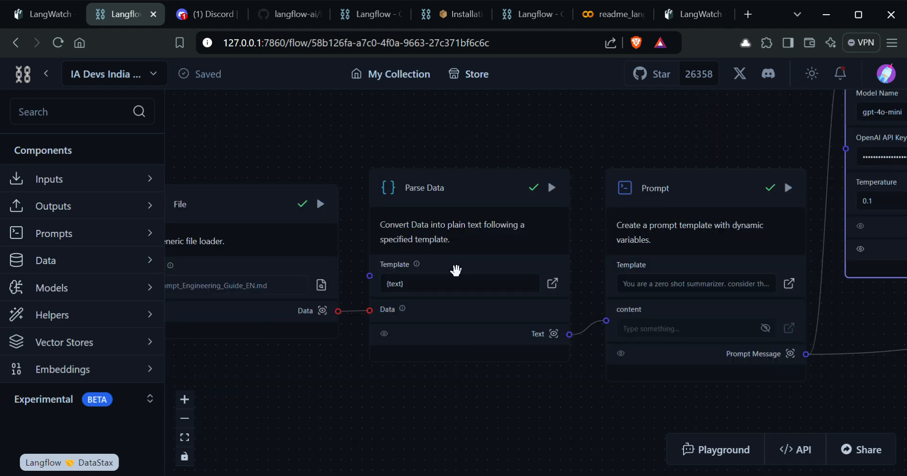
pyautogui.moveTo(431, 409); pyautogui.dragTo(421, 387)
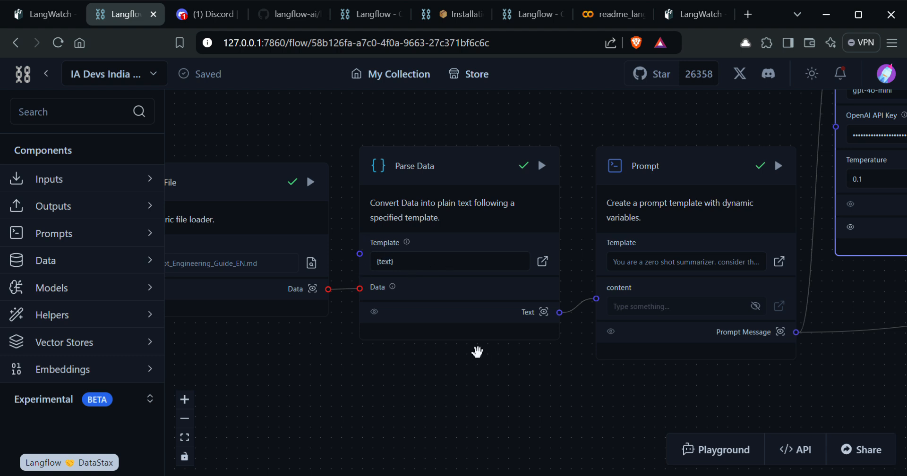
pyautogui.moveTo(535, 396); pyautogui.dragTo(431, 396)
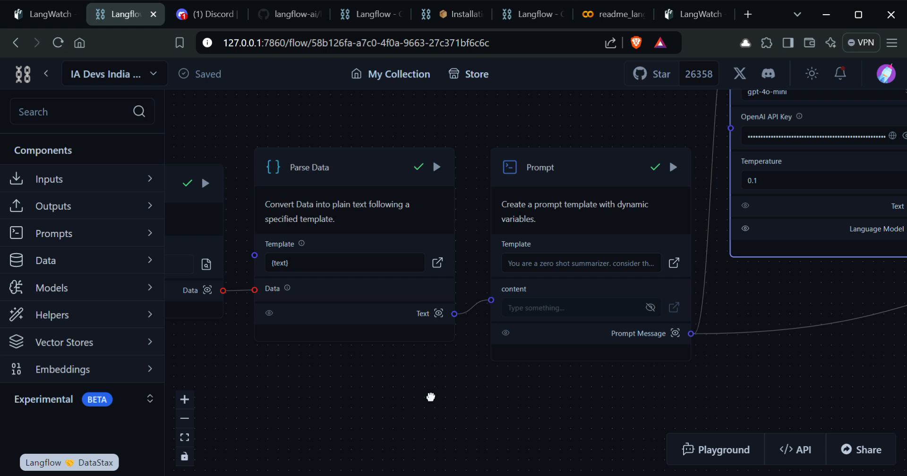
pyautogui.hscroll(3, 423, 321)
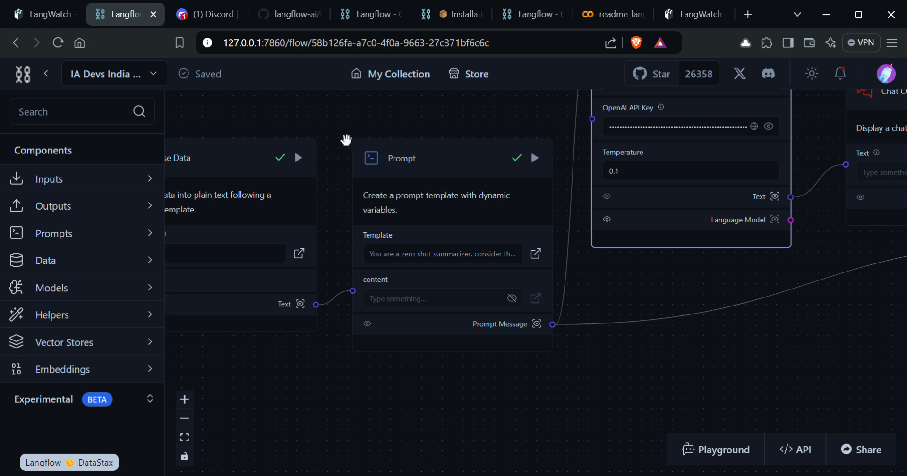
pyautogui.moveTo(336, 138); pyautogui.dragTo(520, 154)
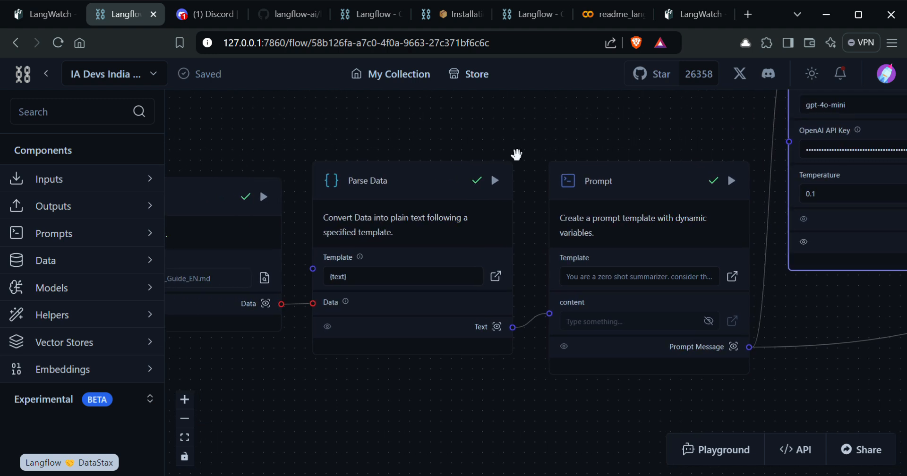
pyautogui.click(599, 18)
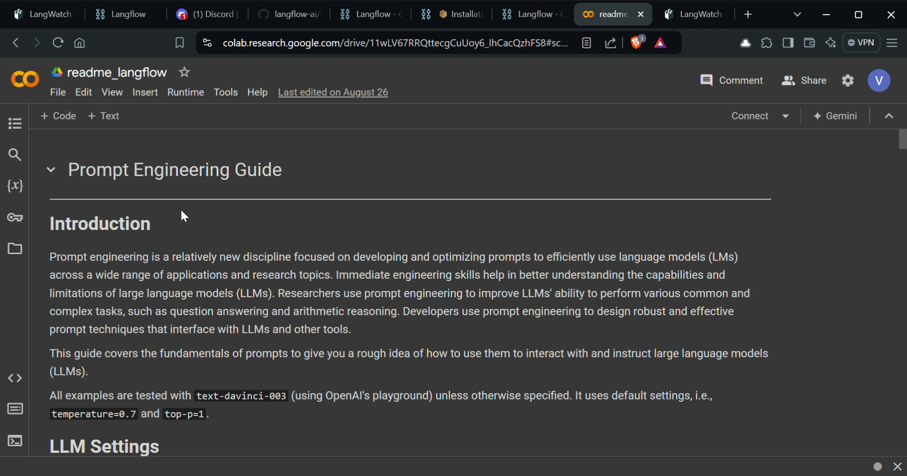
# Step: Render the Prompt Engineering Guide markdown cell in Colab, skim the notebook, and return to Langflow
pyautogui.doubleClick(136, 274)
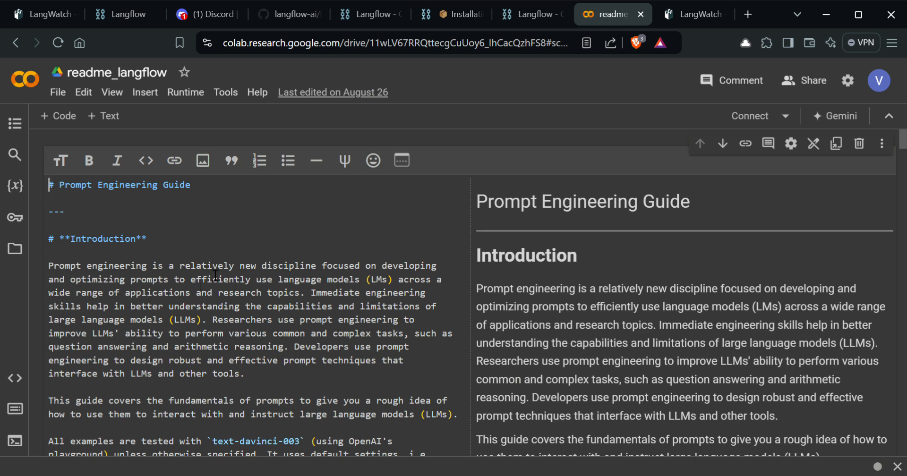
pyautogui.hotkey('shift', 'Return')
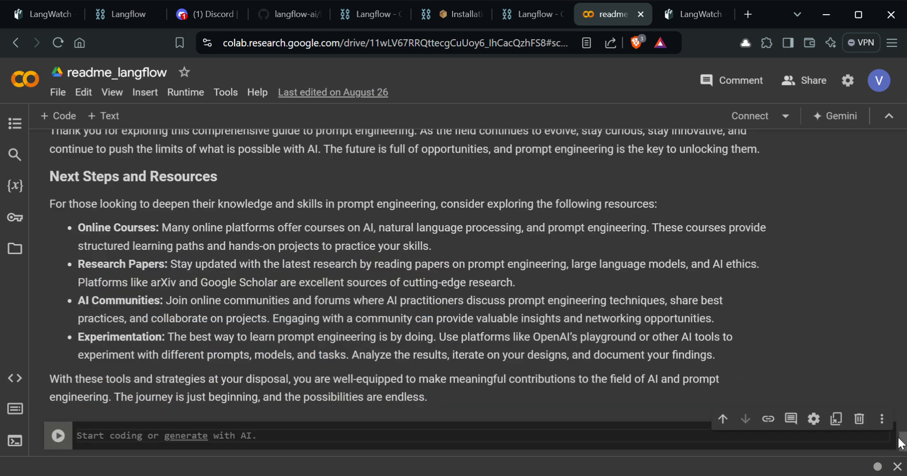
pyautogui.scroll(20, 883, 245)
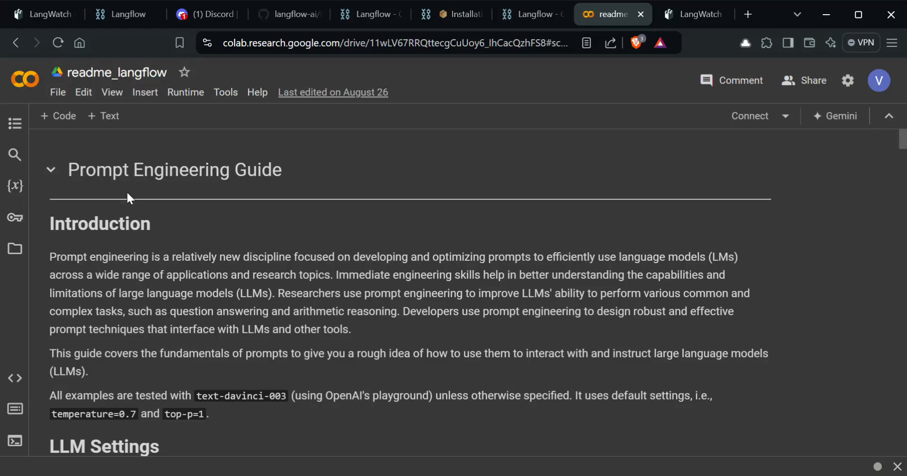
pyautogui.scroll(-20, 205, 194)
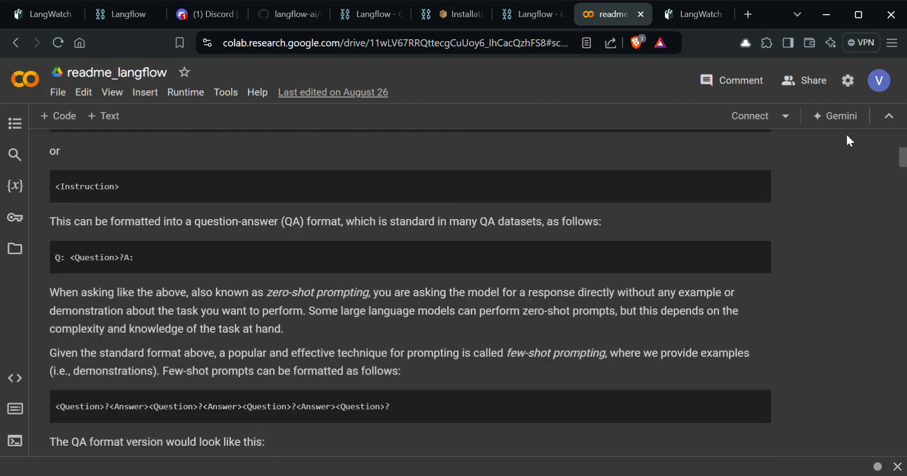
pyautogui.moveTo(903, 156)
pyautogui.mouseDown()
pyautogui.moveTo(892, 434)
pyautogui.moveTo(895, 144)
pyautogui.mouseUp()
pyautogui.scroll(5, 472, 192)
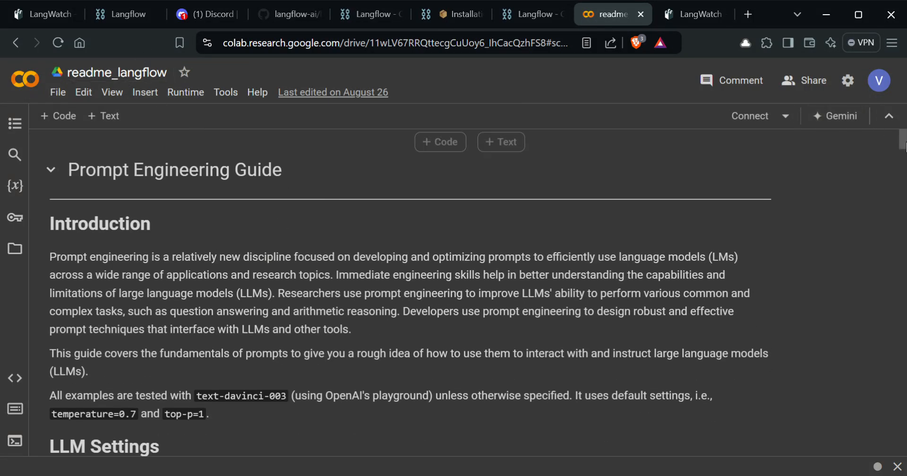
pyautogui.moveTo(904, 144); pyautogui.dragTo(883, 142)
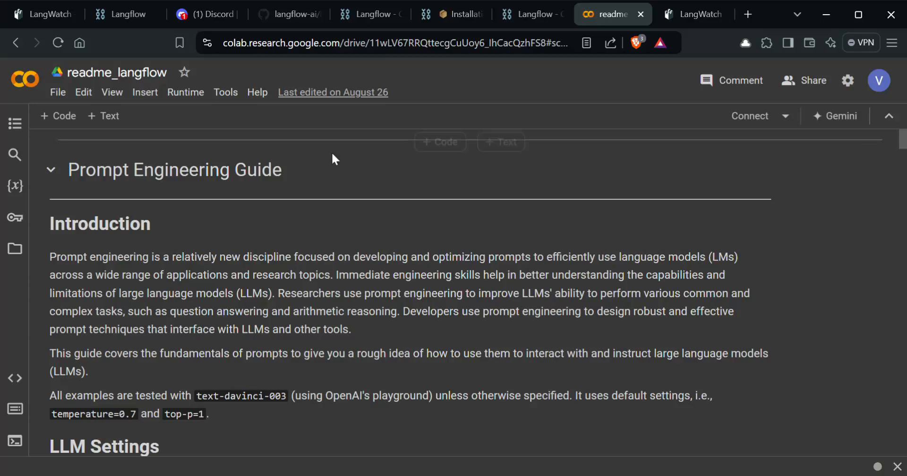
pyautogui.click(124, 16)
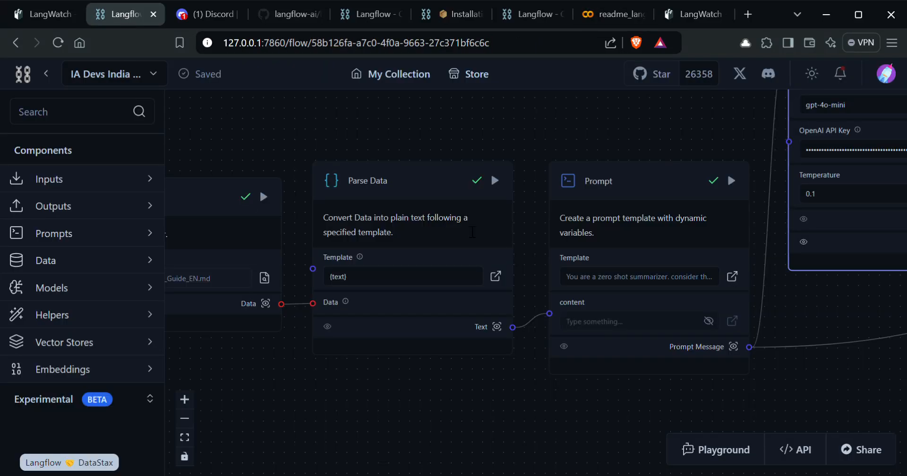
# Step: Pan across the OpenAI and Chat Output nodes to inspect them, then return to Discord's challenge-1 channel
pyautogui.moveTo(541, 139); pyautogui.dragTo(421, 150)
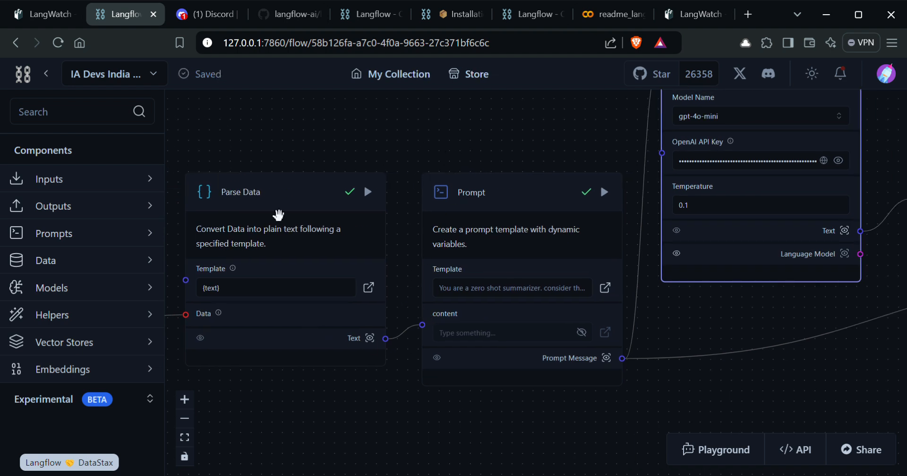
pyautogui.moveTo(492, 173); pyautogui.dragTo(403, 161)
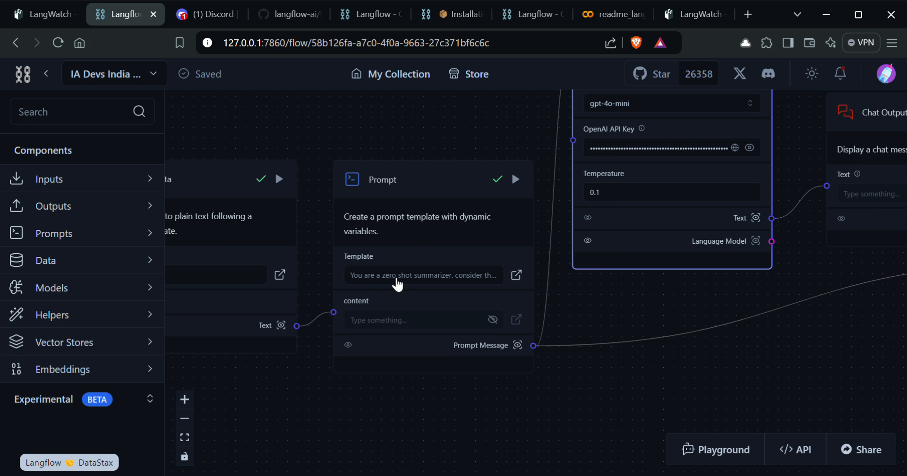
pyautogui.moveTo(625, 363); pyautogui.dragTo(527, 406)
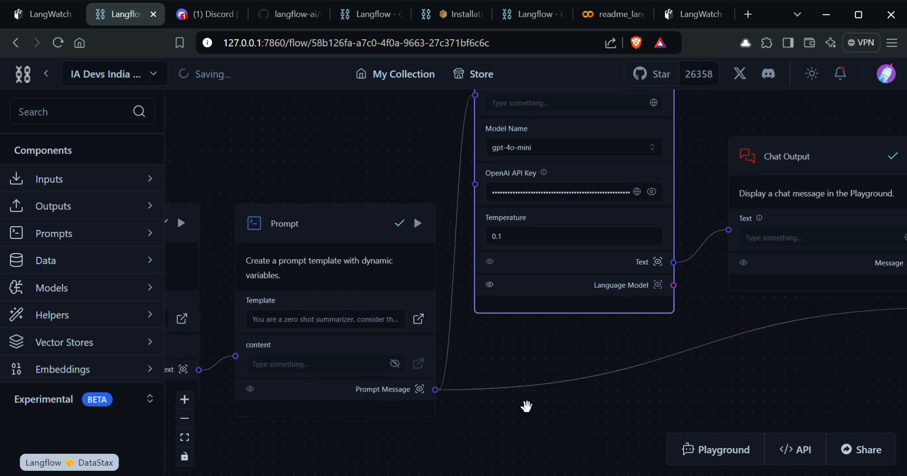
pyautogui.moveTo(543, 333); pyautogui.dragTo(513, 391)
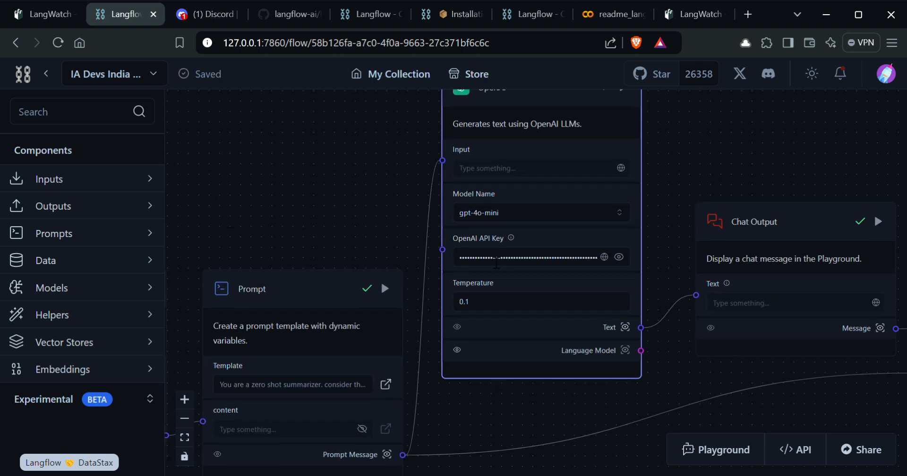
pyautogui.moveTo(363, 176); pyautogui.dragTo(351, 234)
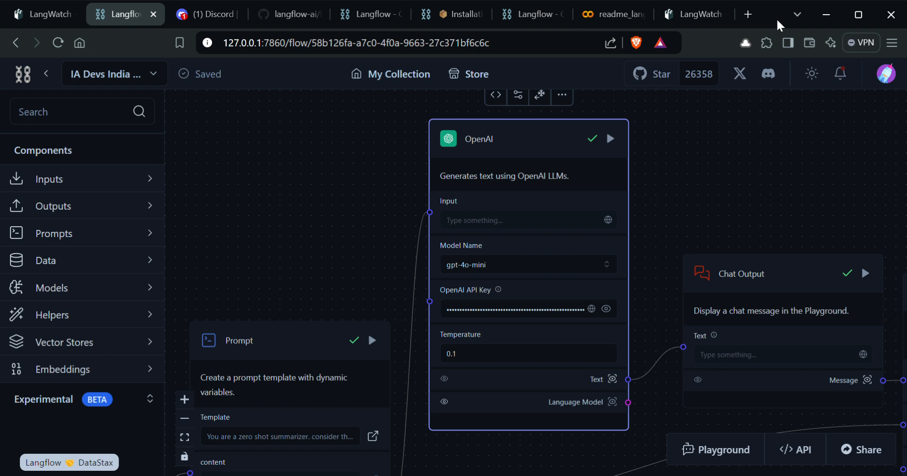
pyautogui.click(203, 16)
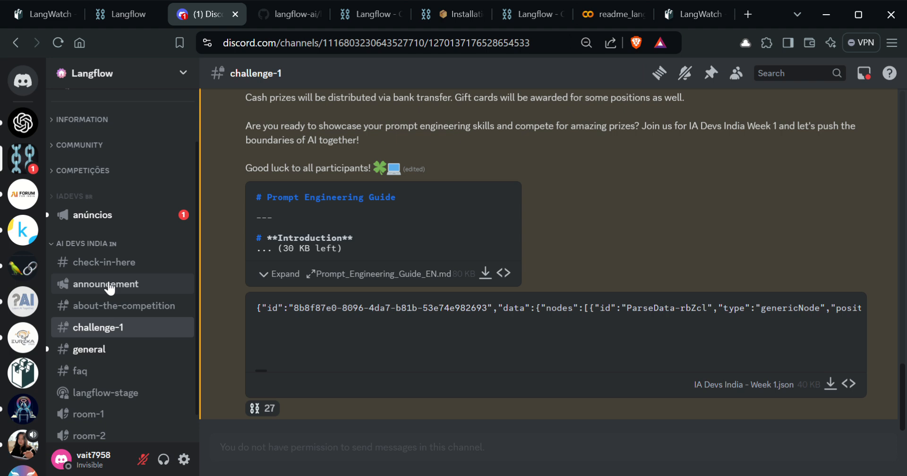
# Step: Leave Discord and return to the Langflow flow editor's browser tab
pyautogui.click(112, 17)
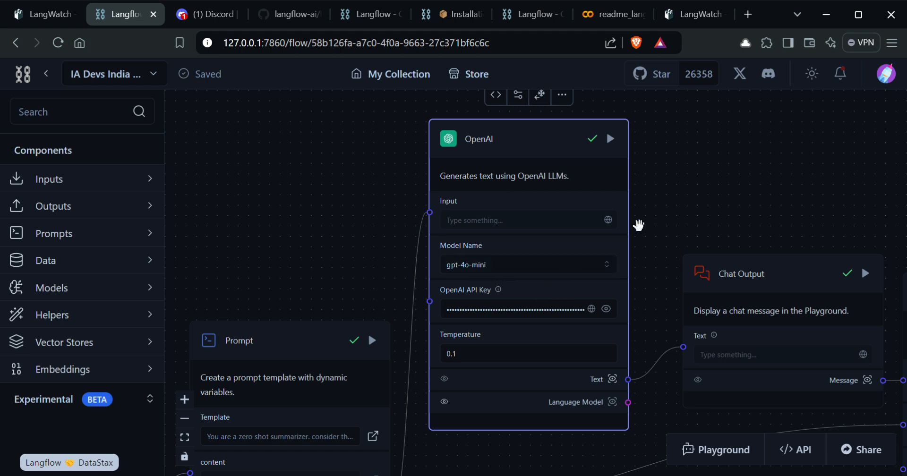
pyautogui.hscroll(5, 648, 200)
pyautogui.scroll(-2, 647, 200)
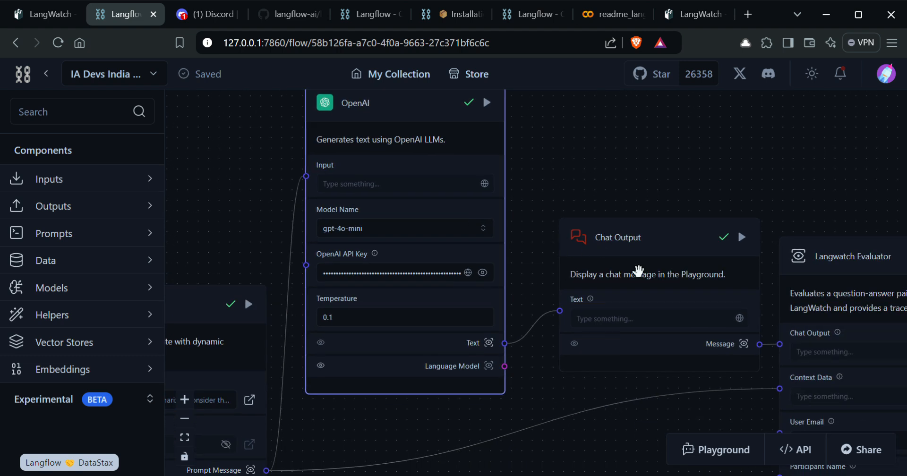
pyautogui.hscroll(9, 623, 243)
pyautogui.scroll(-1, 623, 242)
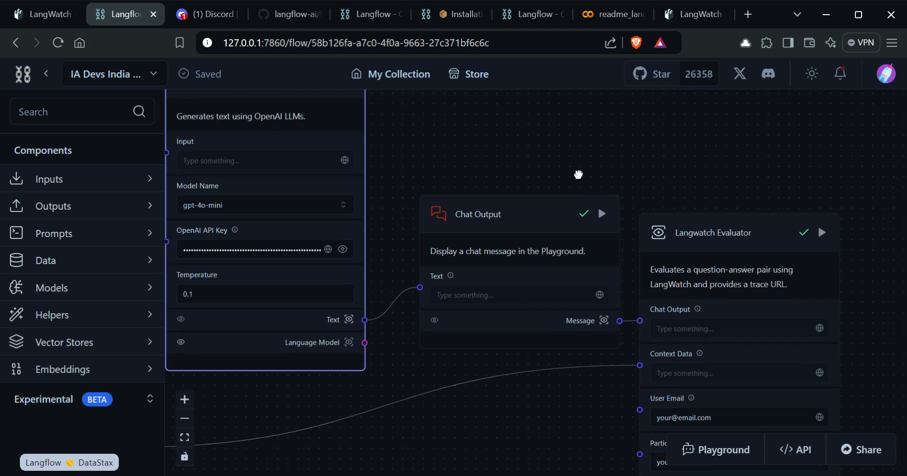
pyautogui.moveTo(618, 166); pyautogui.dragTo(523, 118)
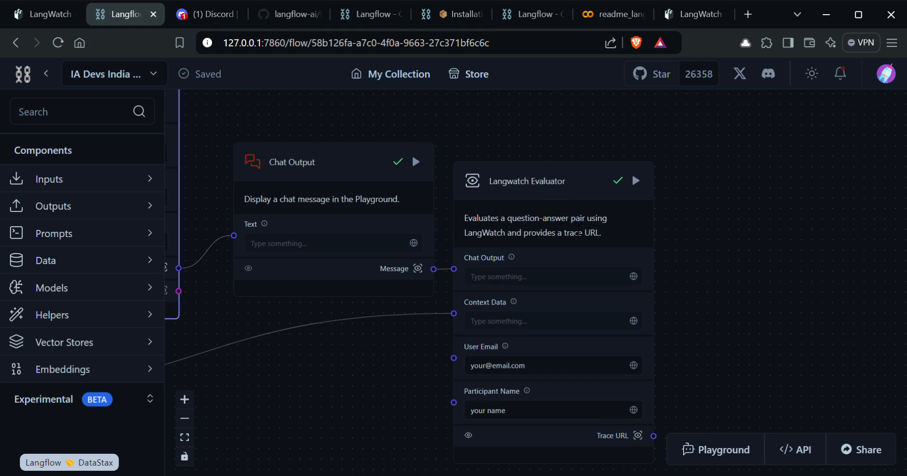
pyautogui.moveTo(399, 326); pyautogui.dragTo(537, 320)
pyautogui.moveTo(425, 308); pyautogui.dragTo(723, 326)
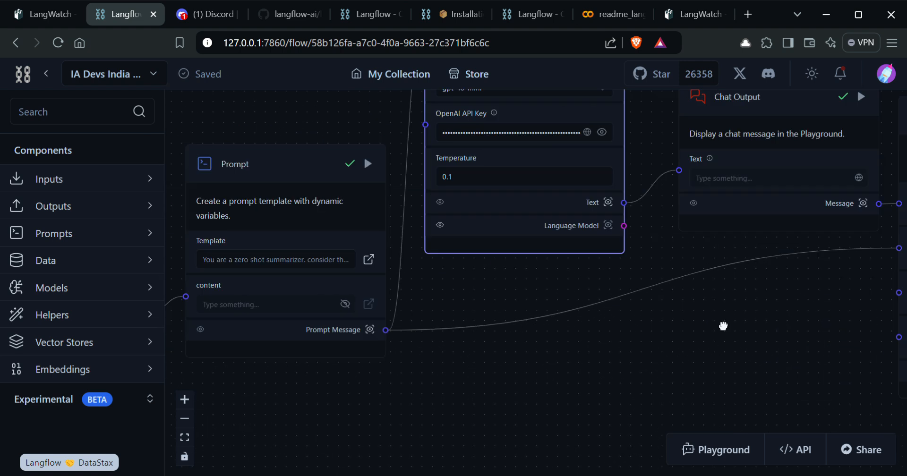
pyautogui.hscroll(-2, 543, 321)
pyautogui.hscroll(7, 581, 348)
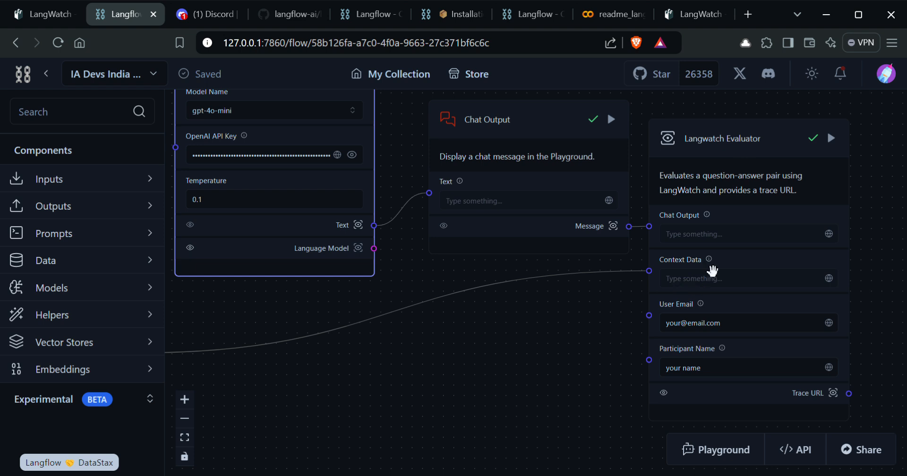
pyautogui.moveTo(581, 327); pyautogui.dragTo(551, 359)
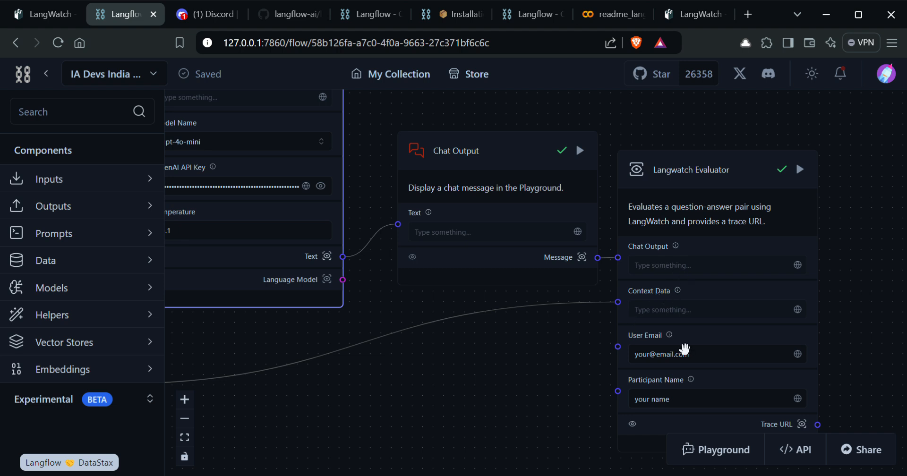
# Step: Select the placeholder User Email and Participant Name values in the Langwatch Evaluator
pyautogui.tripleClick(673, 360)
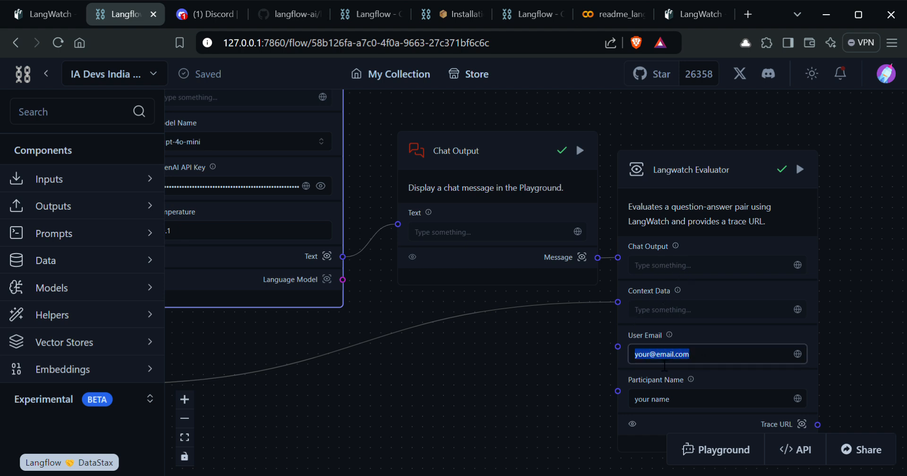
pyautogui.tripleClick(646, 405)
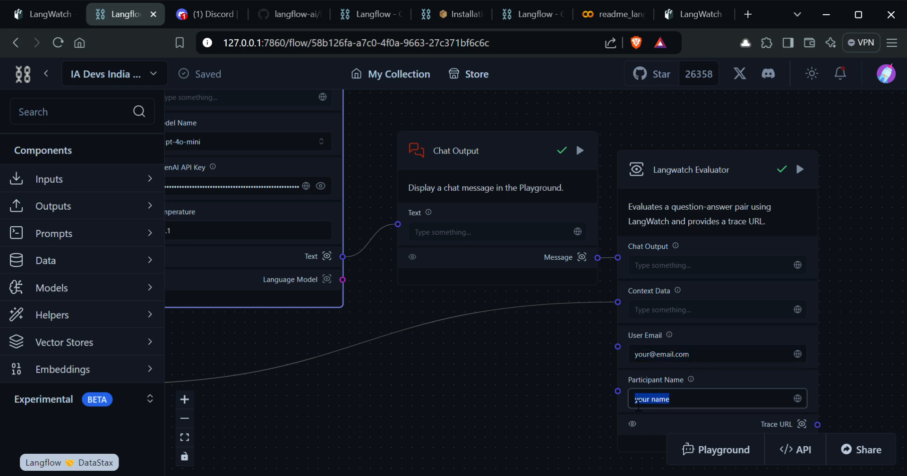
pyautogui.moveTo(698, 358); pyautogui.dragTo(650, 366)
pyautogui.tripleClick(641, 406)
# Step: Pan the canvas to show the whole Langwatch Evaluator node and run it
pyautogui.scroll(-2, 496, 366)
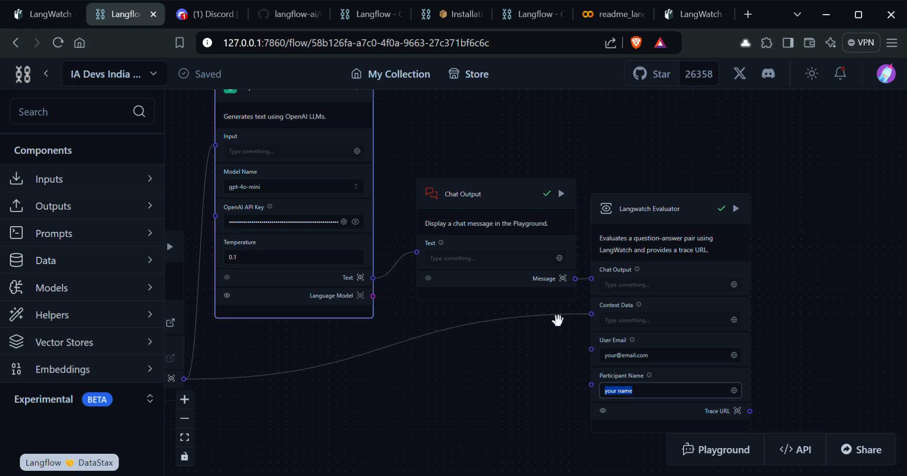
pyautogui.hscroll(-5, 558, 320)
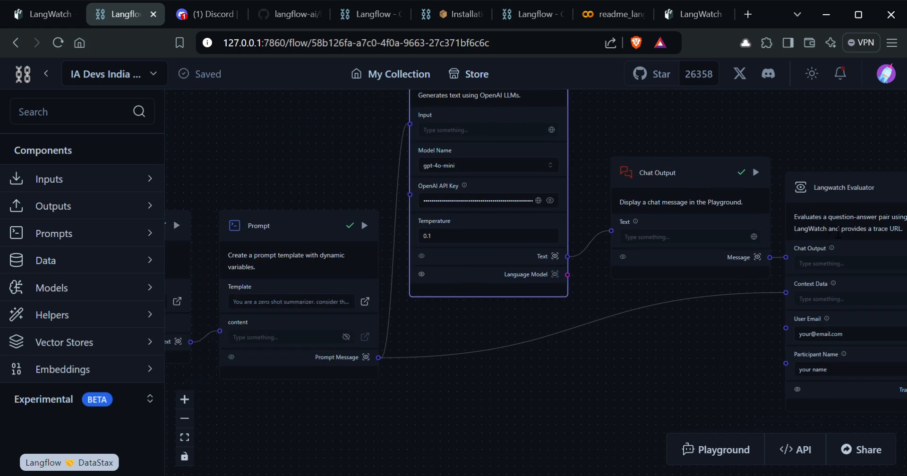
pyautogui.hscroll(3, 677, 359)
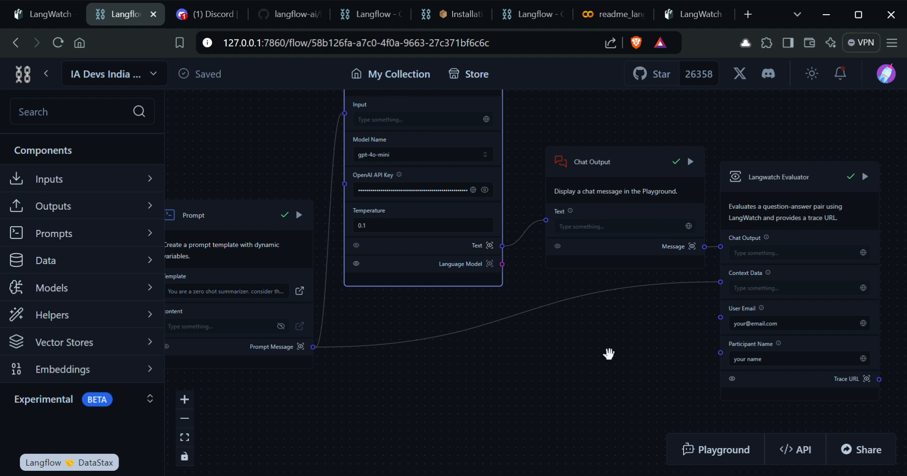
pyautogui.hscroll(-2, 609, 354)
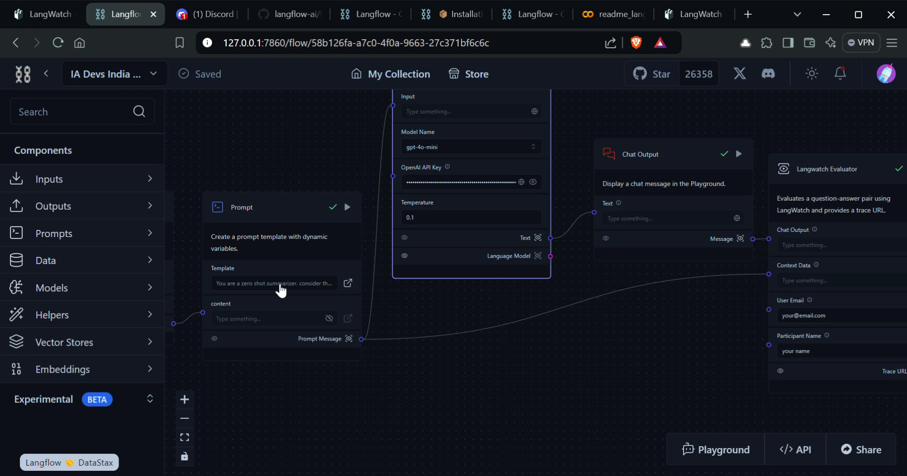
pyautogui.moveTo(707, 374); pyautogui.dragTo(632, 371)
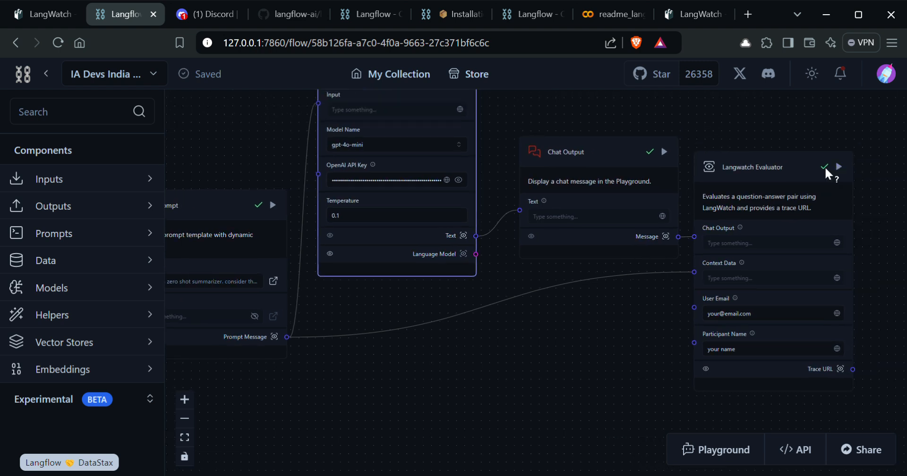
pyautogui.click(839, 166)
# Step: Zoom out, rerun the flow through the Langwatch Evaluator, then select Chat Output
pyautogui.scroll(-2, 562, 357)
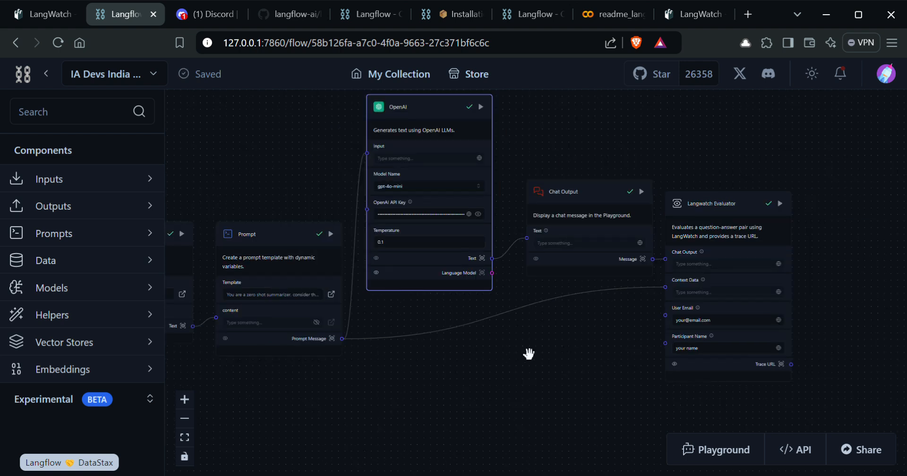
pyautogui.scroll(-1, 496, 368)
pyautogui.scroll(-1, 529, 392)
pyautogui.scroll(-1, 501, 387)
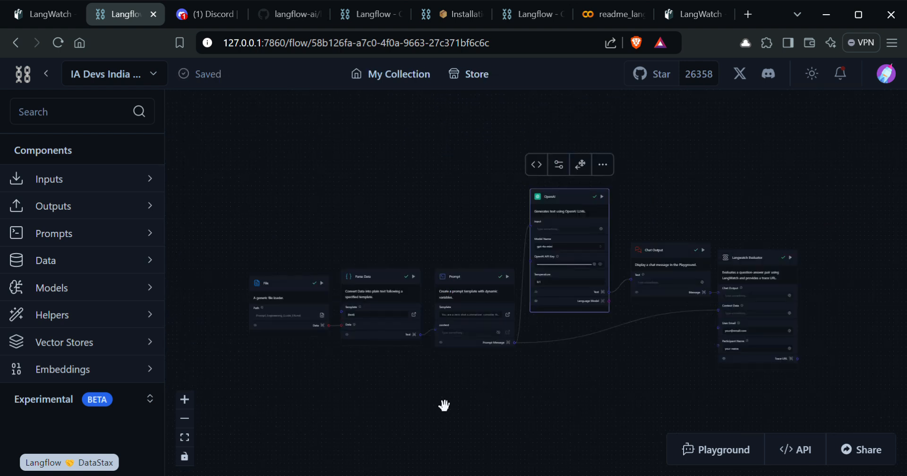
pyautogui.scroll(1, 475, 412)
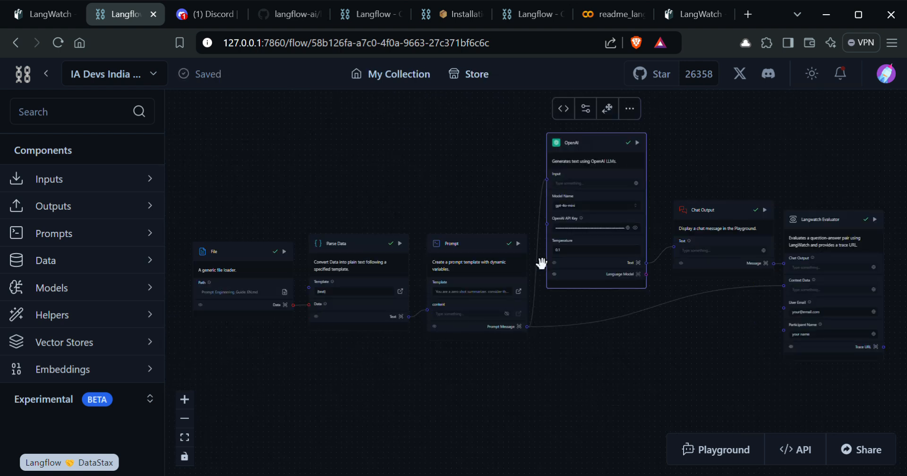
pyautogui.click(882, 229)
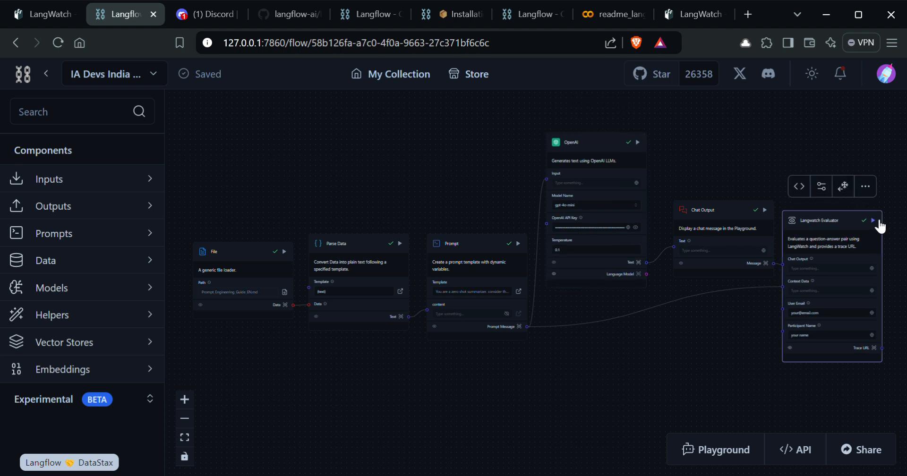
pyautogui.click(877, 222)
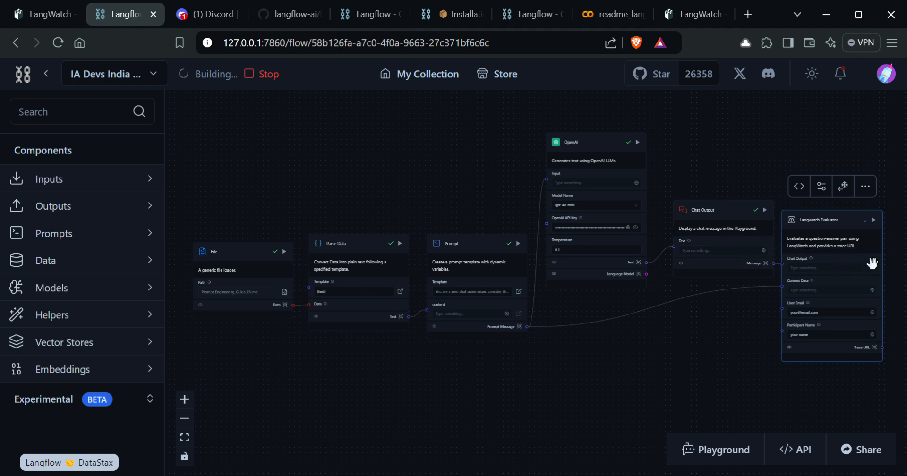
pyautogui.click(723, 244)
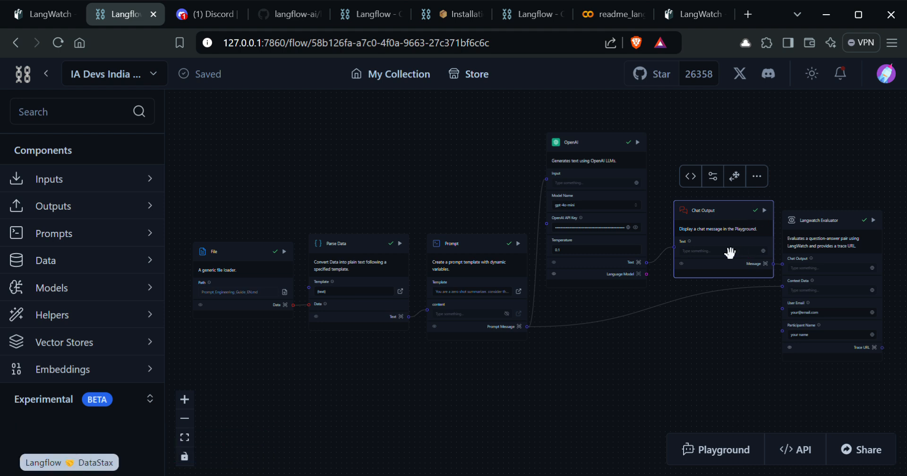
pyautogui.click(718, 450)
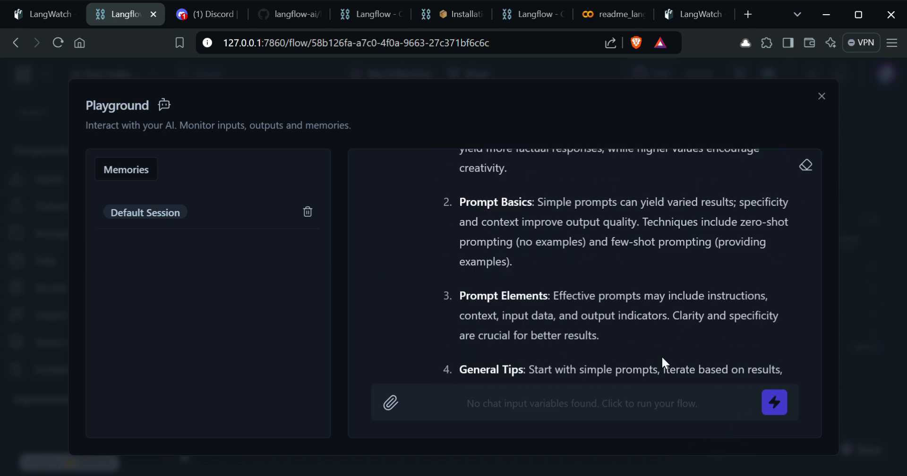
pyautogui.scroll(10, 659, 296)
pyautogui.scroll(-5, 643, 286)
pyautogui.scroll(1, 644, 286)
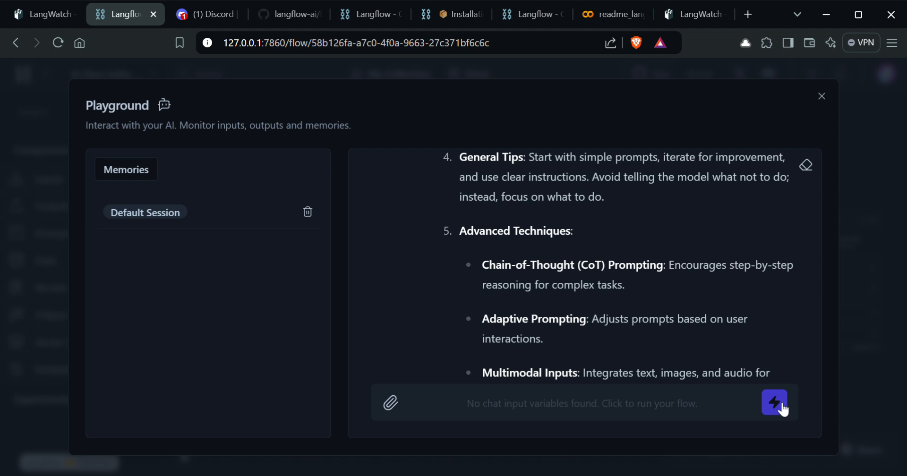
pyautogui.scroll(15, 644, 273)
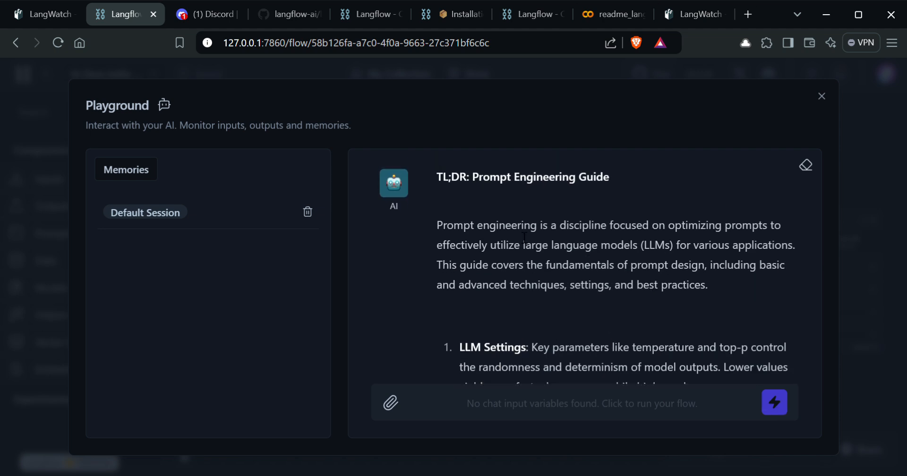
pyautogui.scroll(-5, 512, 196)
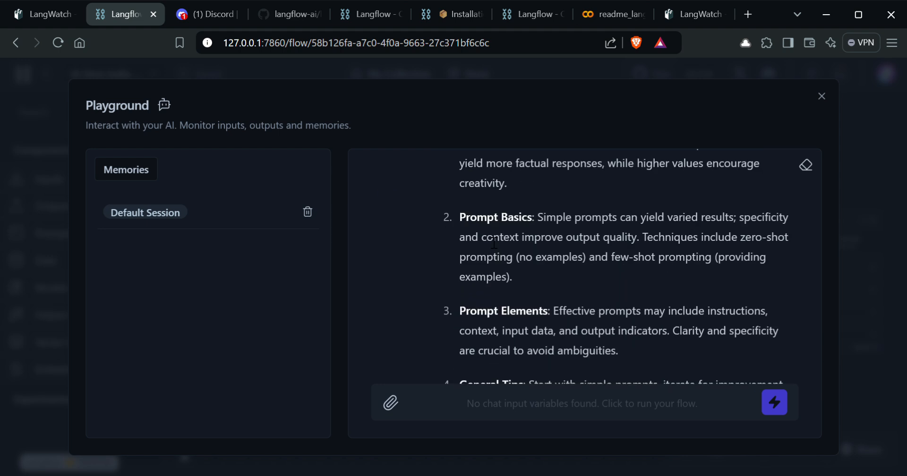
pyautogui.scroll(-7, 519, 222)
pyautogui.scroll(5, 558, 231)
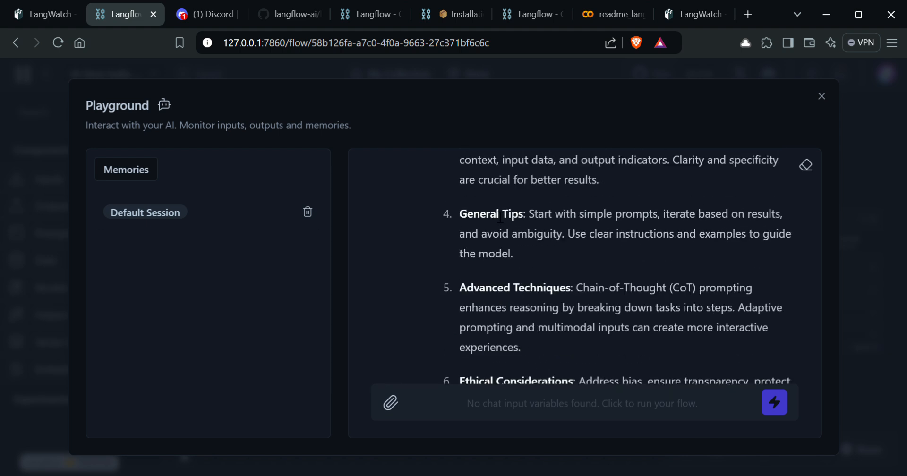
pyautogui.scroll(-2, 580, 240)
pyautogui.scroll(-4, 580, 239)
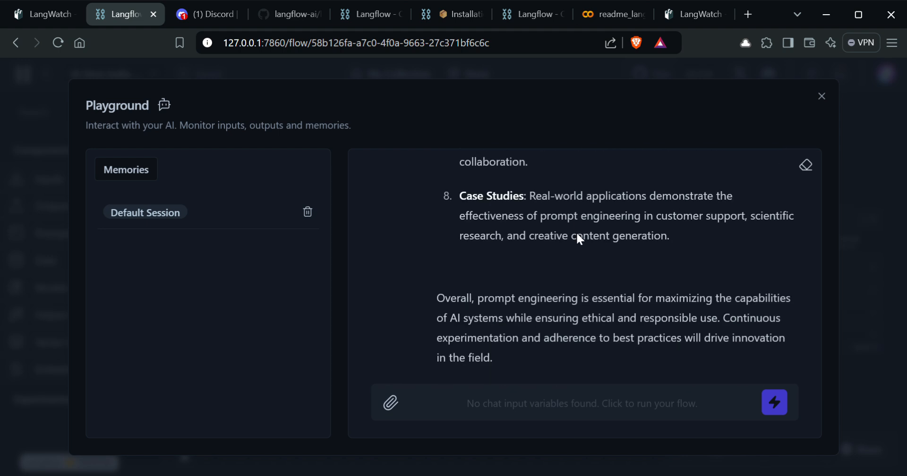
pyautogui.click(822, 97)
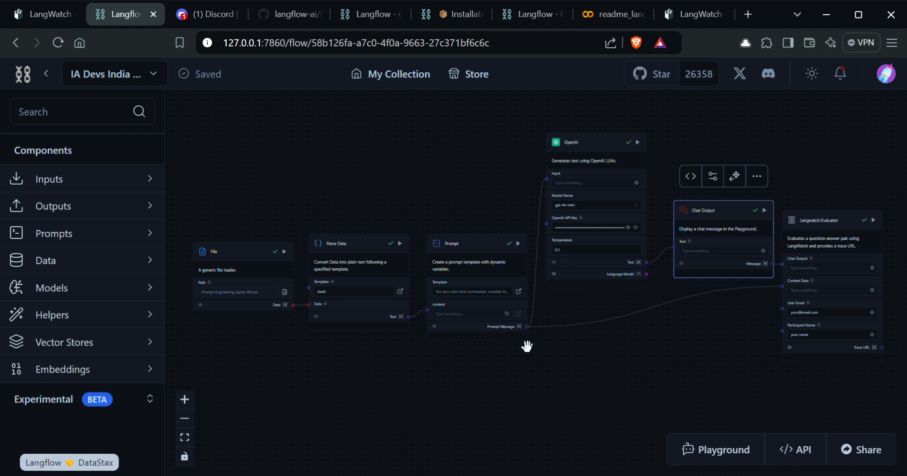
pyautogui.scroll(5, 505, 350)
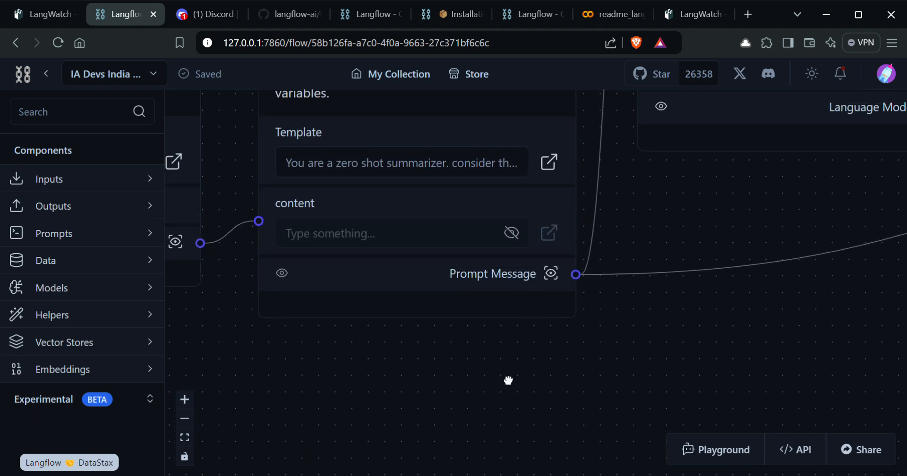
pyautogui.click(559, 303)
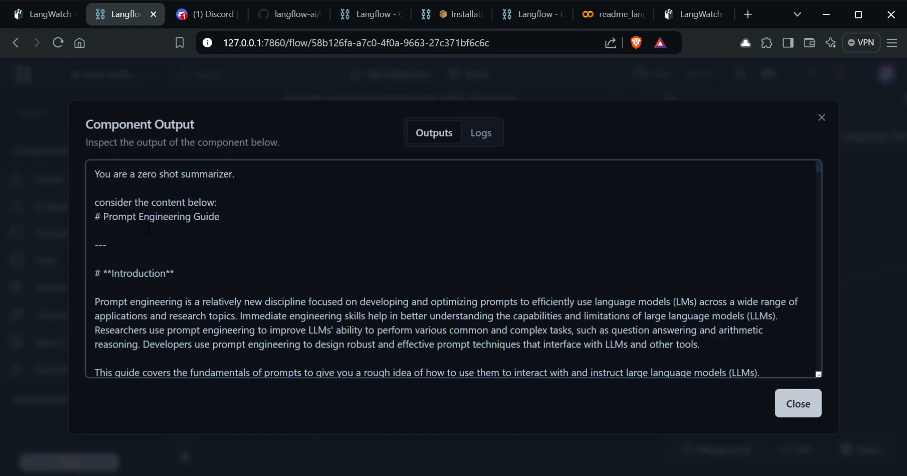
pyautogui.click(798, 403)
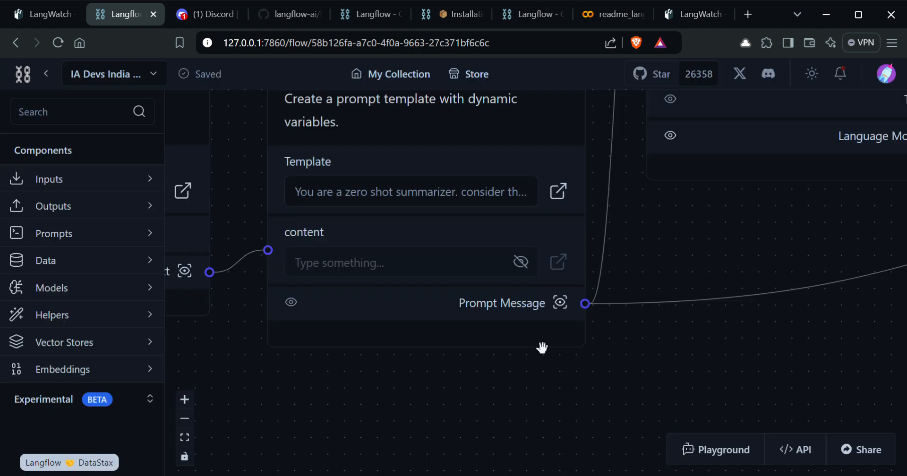
pyautogui.click(558, 191)
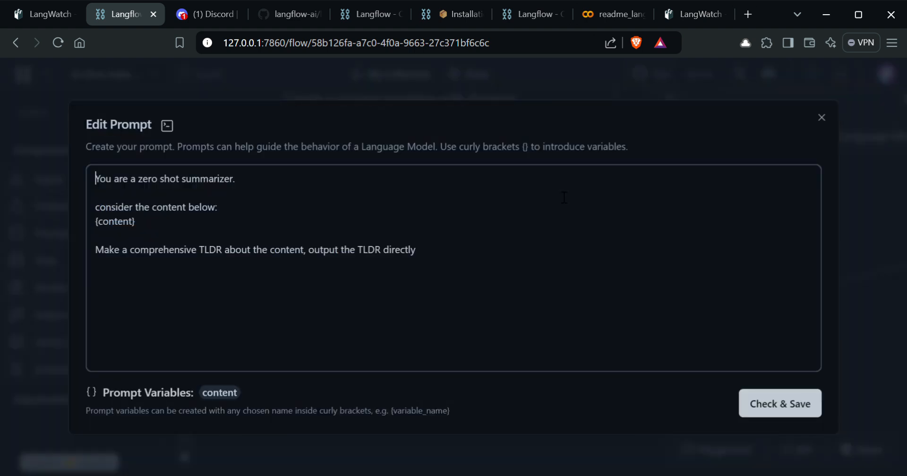
pyautogui.moveTo(217, 207); pyautogui.dragTo(100, 177)
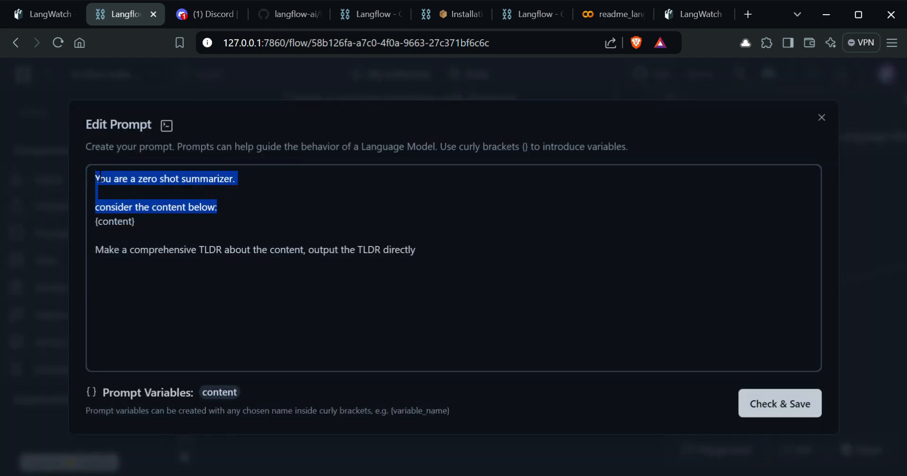
pyautogui.moveTo(419, 251); pyautogui.dragTo(103, 250)
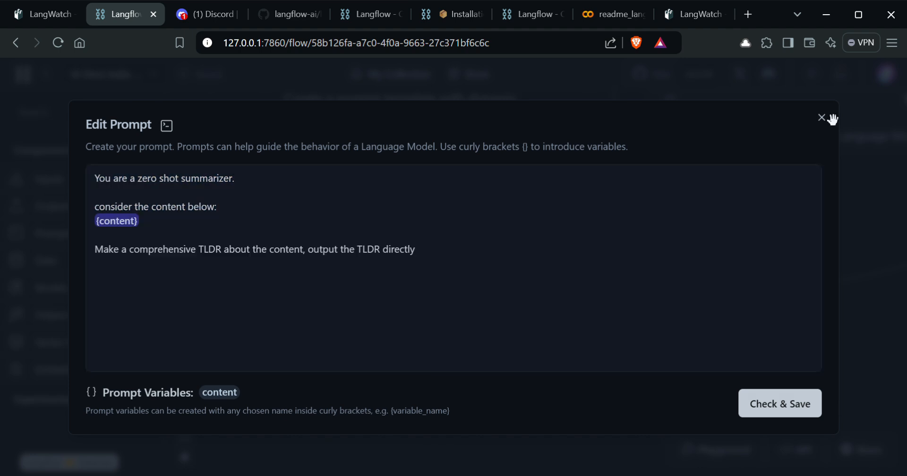
pyautogui.click(821, 117)
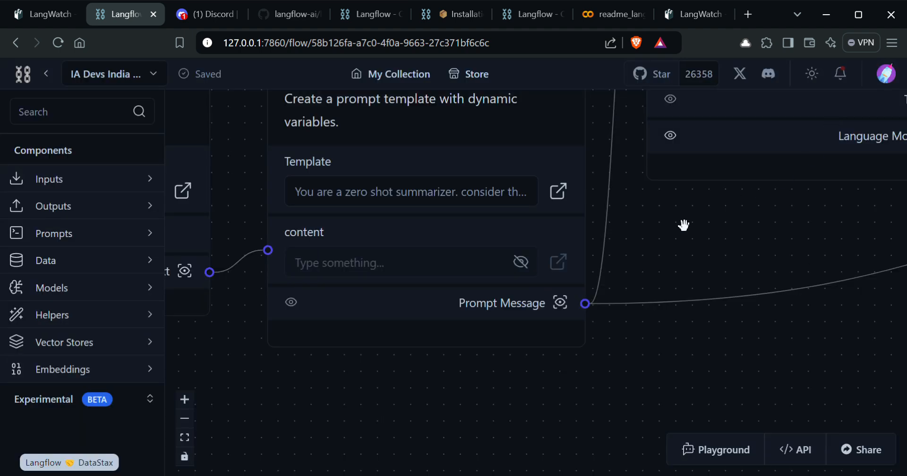
pyautogui.click(560, 303)
pyautogui.click(785, 399)
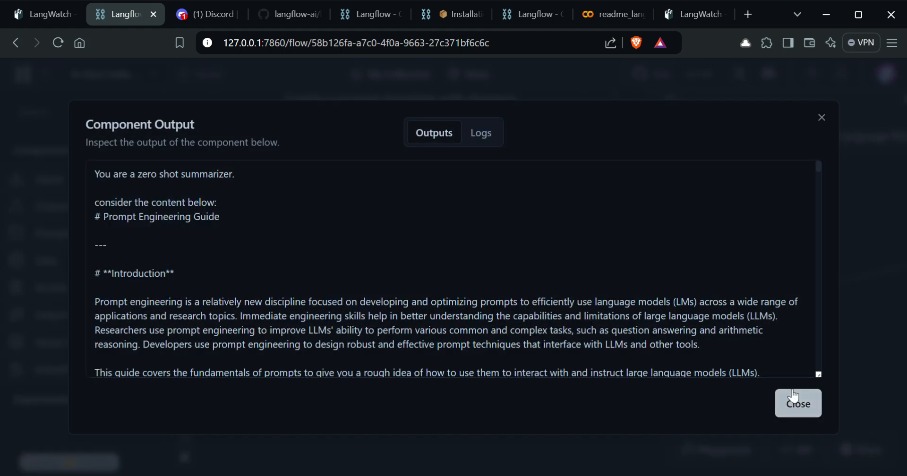
pyautogui.scroll(-3, 797, 351)
pyautogui.moveTo(761, 348); pyautogui.dragTo(548, 361)
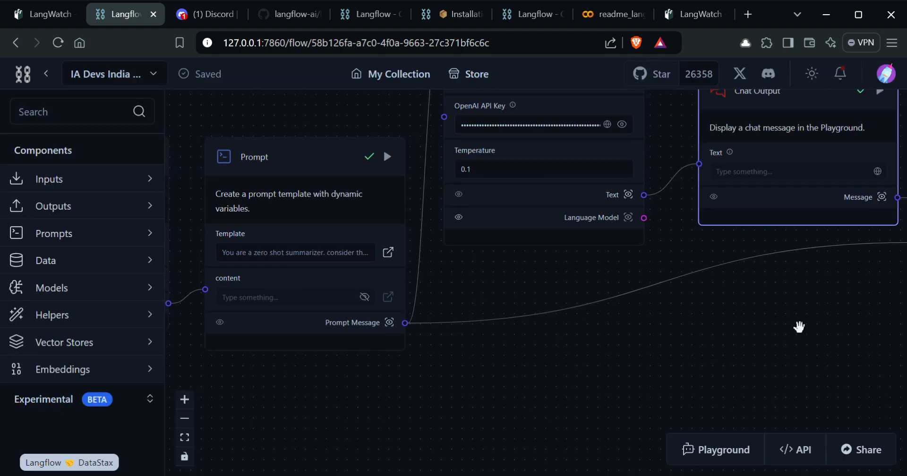
pyautogui.moveTo(799, 326); pyautogui.dragTo(602, 352)
pyautogui.moveTo(666, 294); pyautogui.dragTo(586, 328)
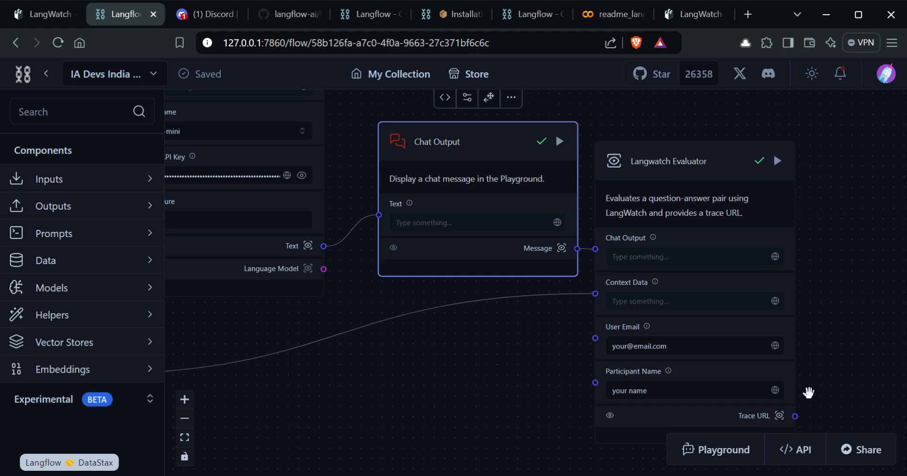
# Step: Open the evaluator's Trace URL output, select the LangWatch share URL, and close the view
pyautogui.click(780, 416)
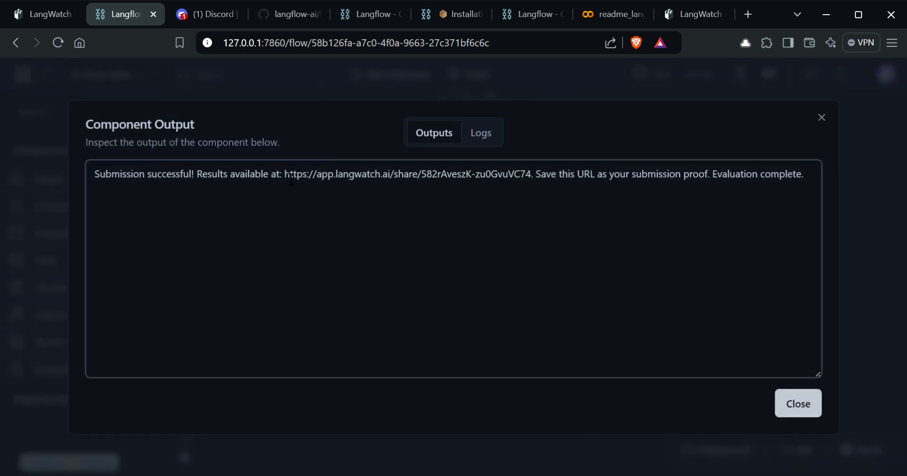
pyautogui.moveTo(289, 179); pyautogui.dragTo(527, 185)
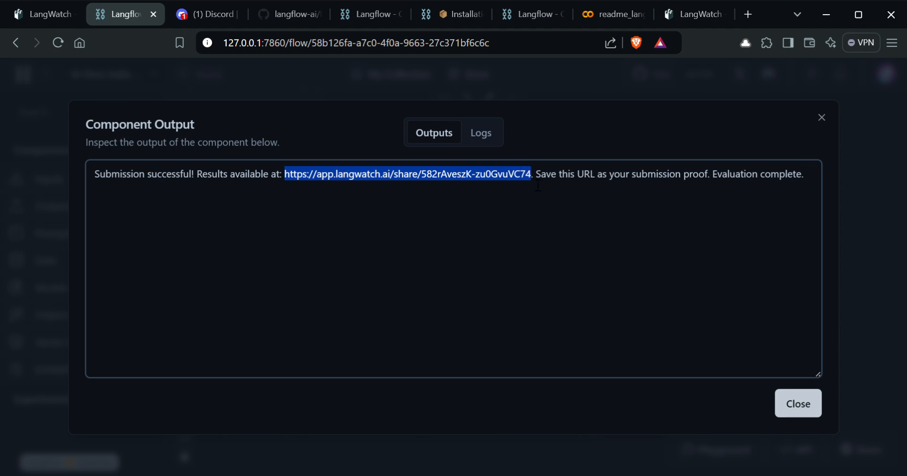
pyautogui.click(822, 117)
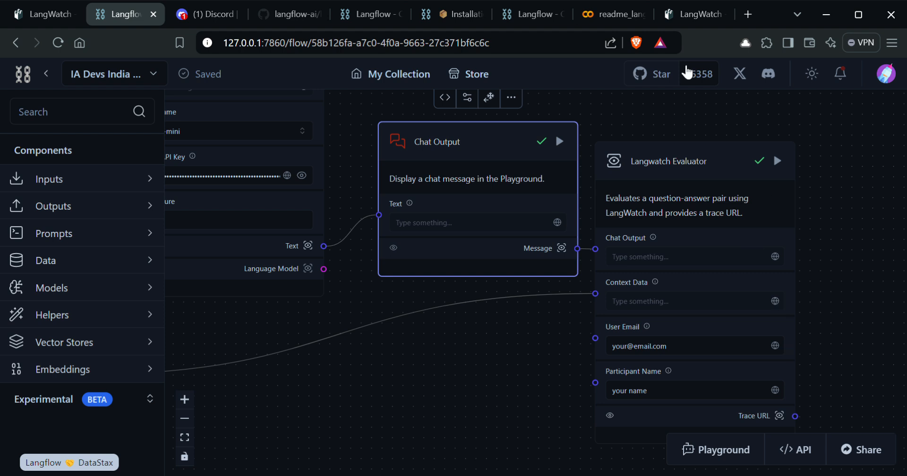
# Step: Load the copied LangWatch share URL in the LangWatch browser tab
pyautogui.click(706, 12)
pyautogui.click(578, 52)
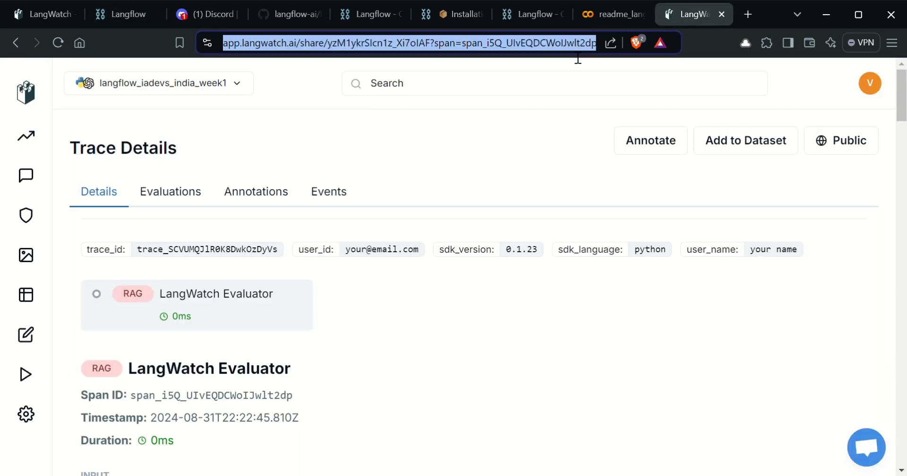
pyautogui.press('Return')
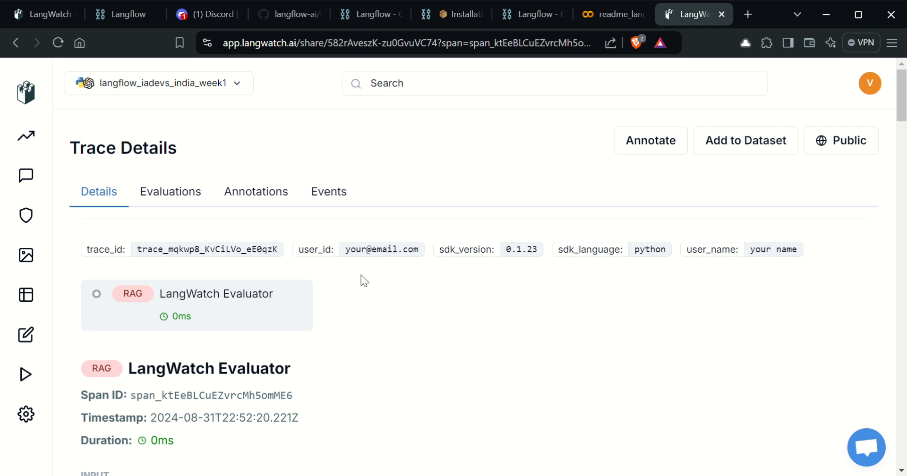
# Step: Scroll through the trace details to review the prompt input, contexts and TL;DR output
pyautogui.scroll(-5, 344, 285)
pyautogui.scroll(2, 341, 213)
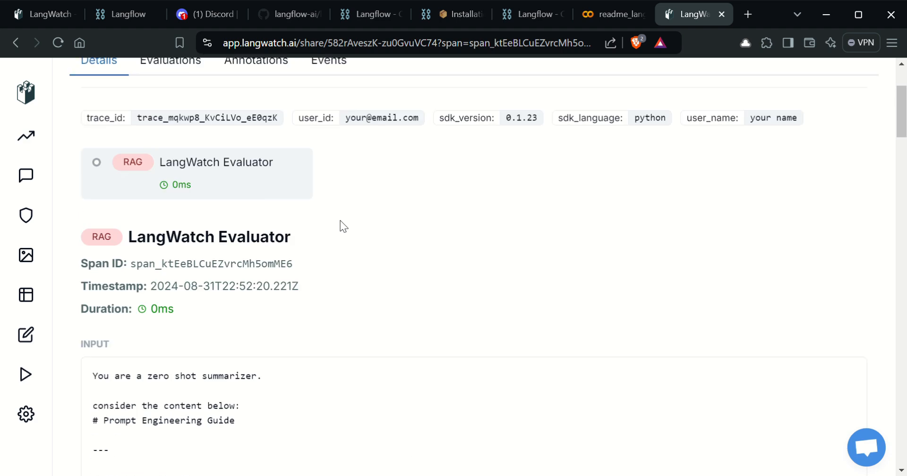
pyautogui.scroll(-6, 340, 220)
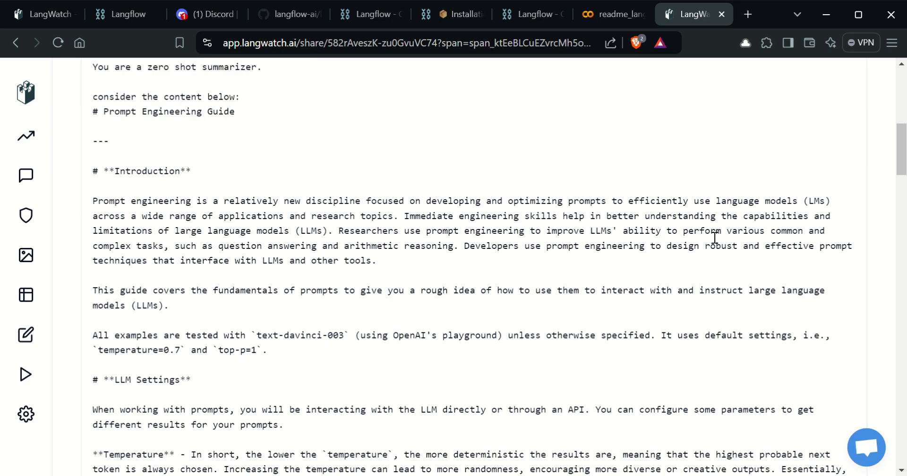
pyautogui.scroll(-20, 715, 238)
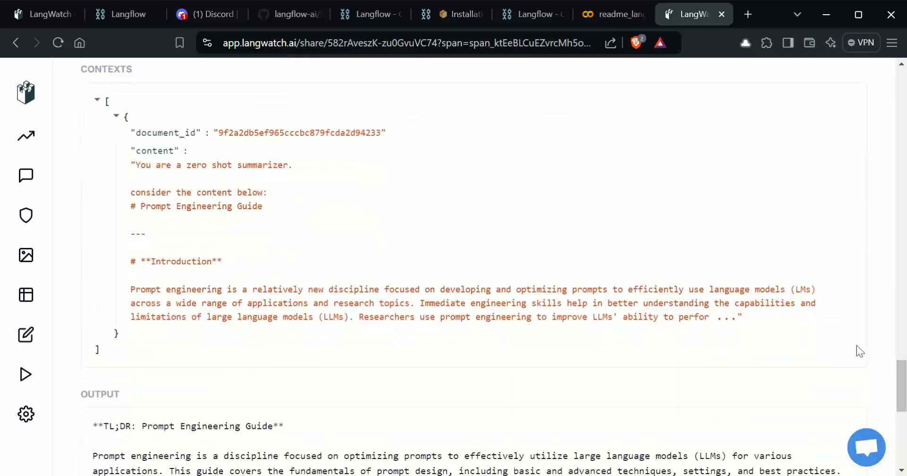
pyautogui.moveTo(901, 398)
pyautogui.mouseDown()
pyautogui.moveTo(877, 157)
pyautogui.moveTo(880, 108)
pyautogui.mouseUp()
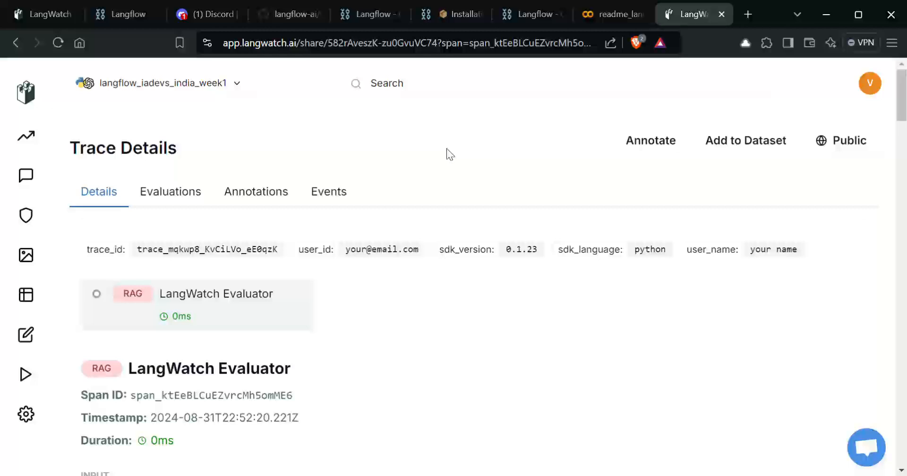
pyautogui.scroll(-7, 447, 148)
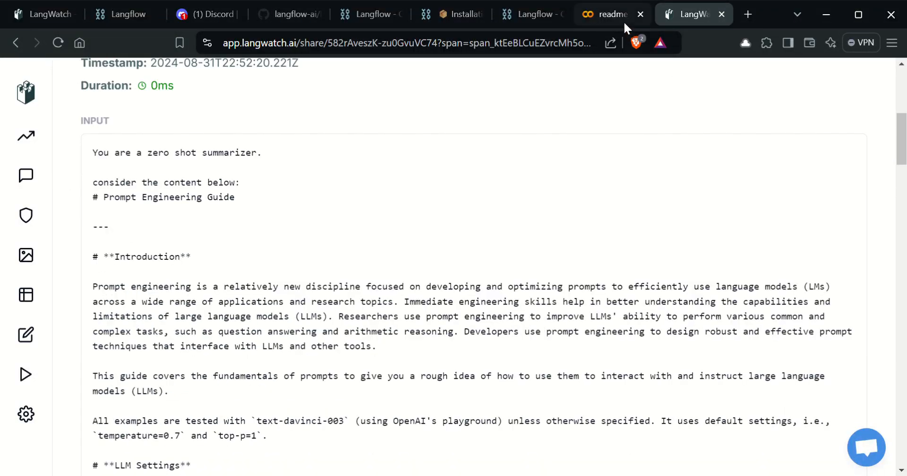
# Step: Return to the Langflow flow, zoom out, and inspect the Langwatch Evaluator's Trace URL output
pyautogui.click(600, 15)
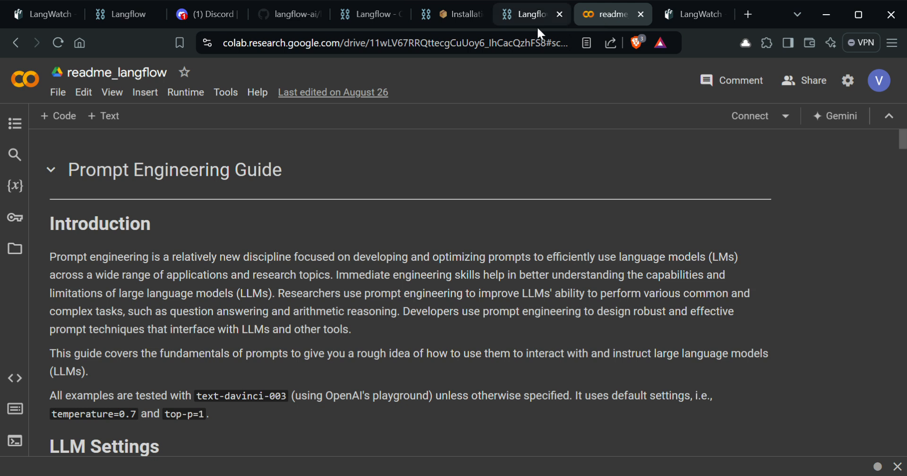
pyautogui.click(528, 24)
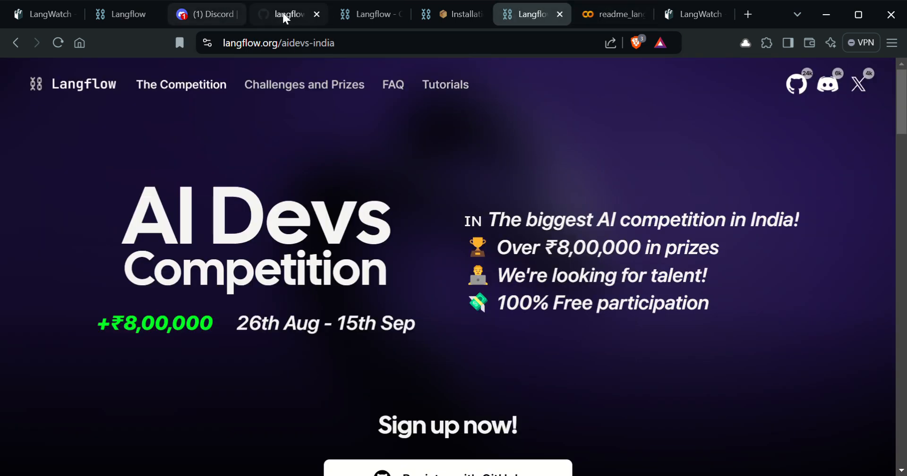
pyautogui.click(120, 15)
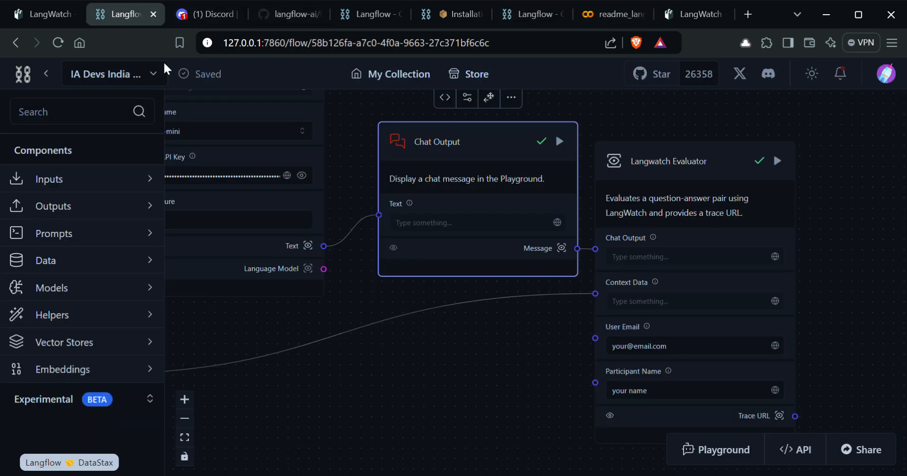
pyautogui.scroll(-3, 527, 355)
pyautogui.scroll(-3, 527, 356)
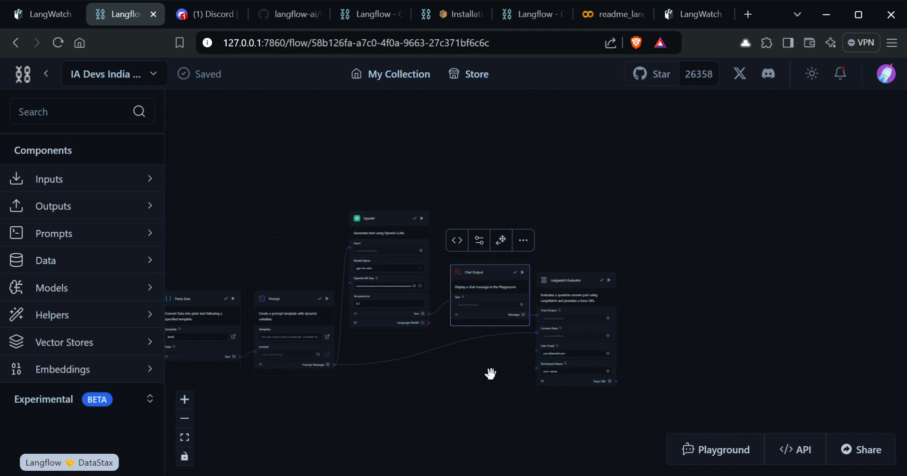
pyautogui.moveTo(491, 401); pyautogui.dragTo(544, 359)
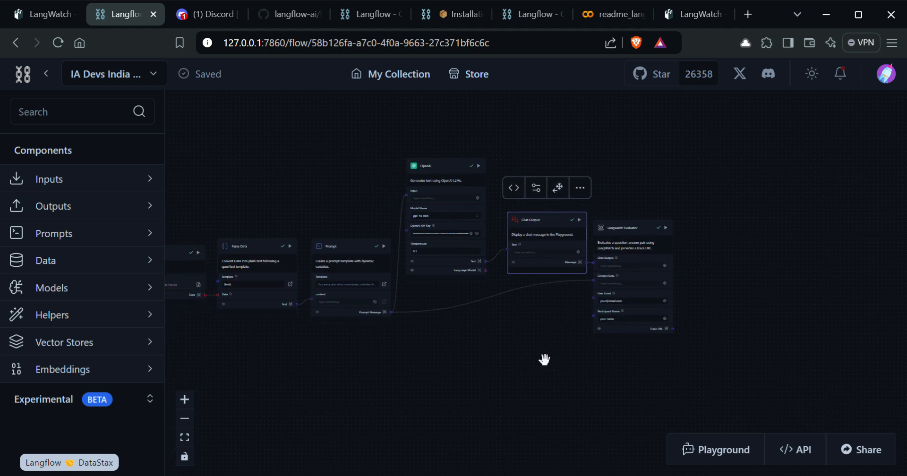
pyautogui.click(665, 329)
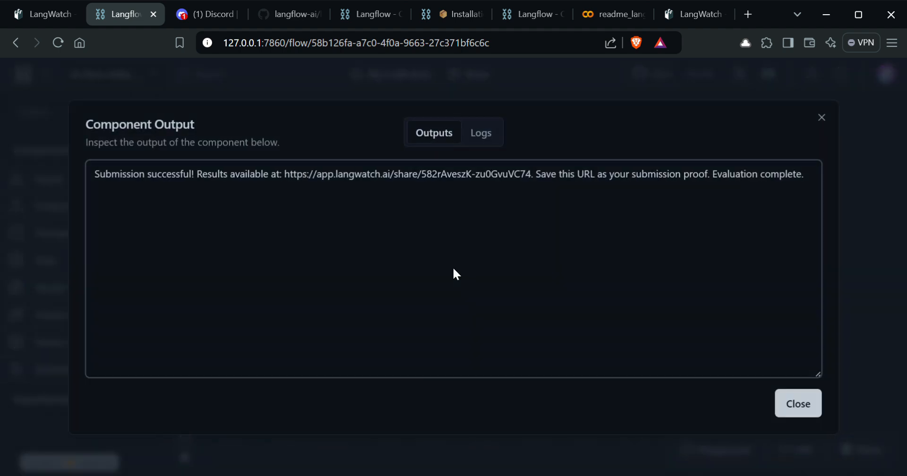
# Step: Select the share link, close the output window, and recentre the six-component flow
pyautogui.moveTo(285, 180); pyautogui.dragTo(536, 184)
pyautogui.click(822, 118)
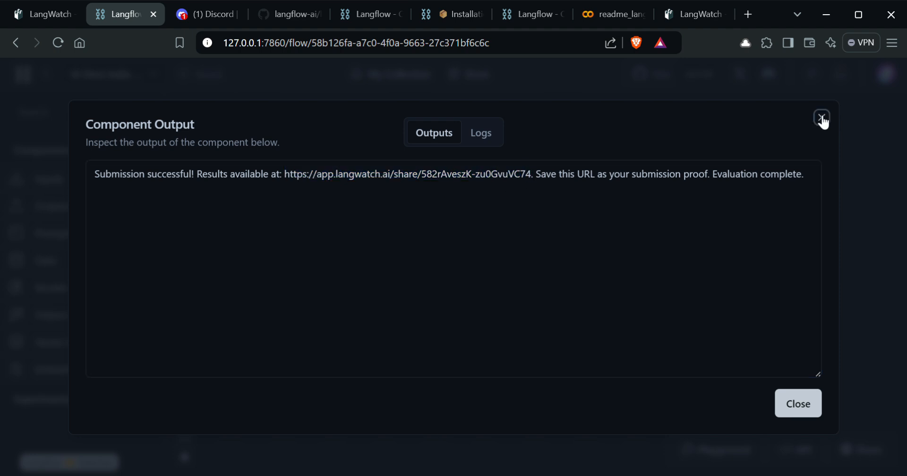
pyautogui.moveTo(429, 386); pyautogui.dragTo(579, 383)
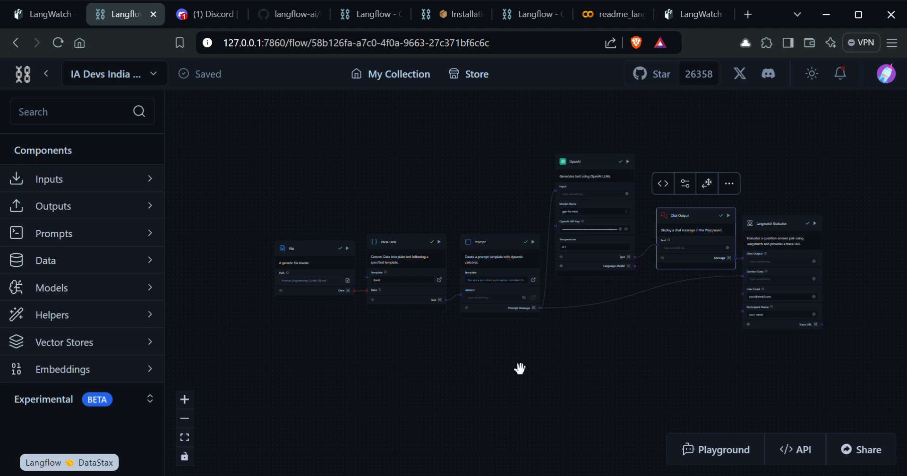
pyautogui.moveTo(521, 368); pyautogui.dragTo(447, 360)
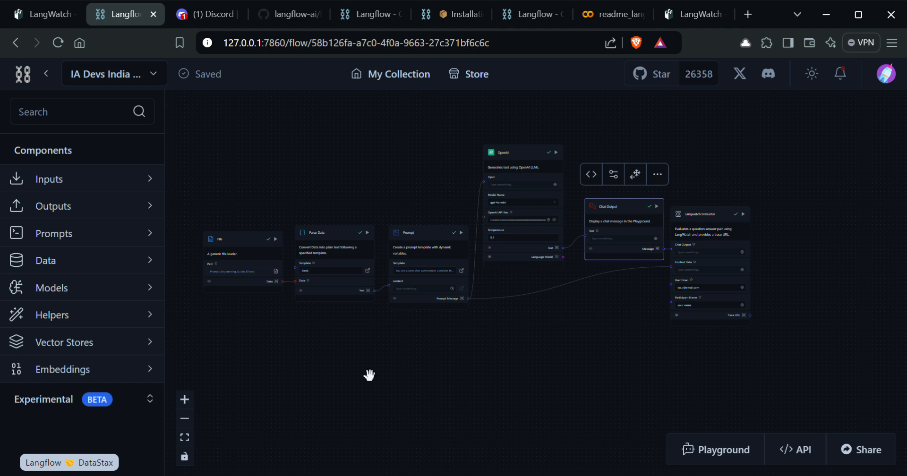
pyautogui.moveTo(368, 374); pyautogui.dragTo(412, 369)
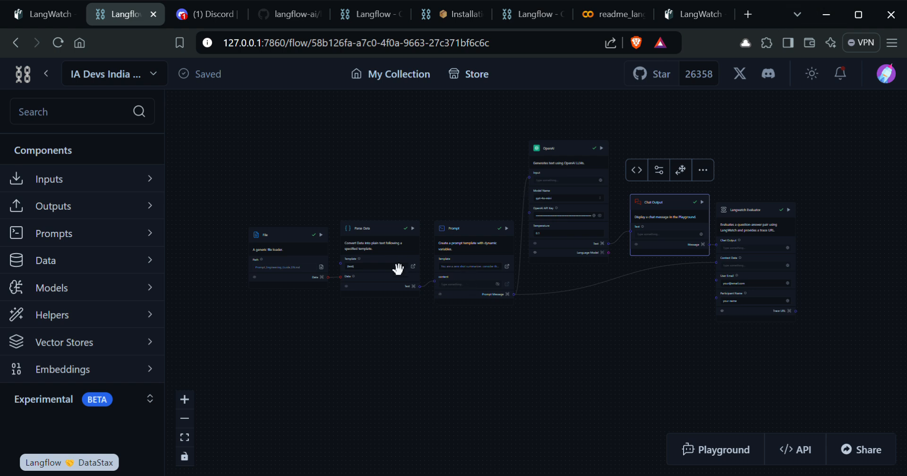
# Step: Expand the Inputs, Outputs, Prompts, Data and Models component categories in the sidebar
pyautogui.click(101, 179)
pyautogui.click(118, 277)
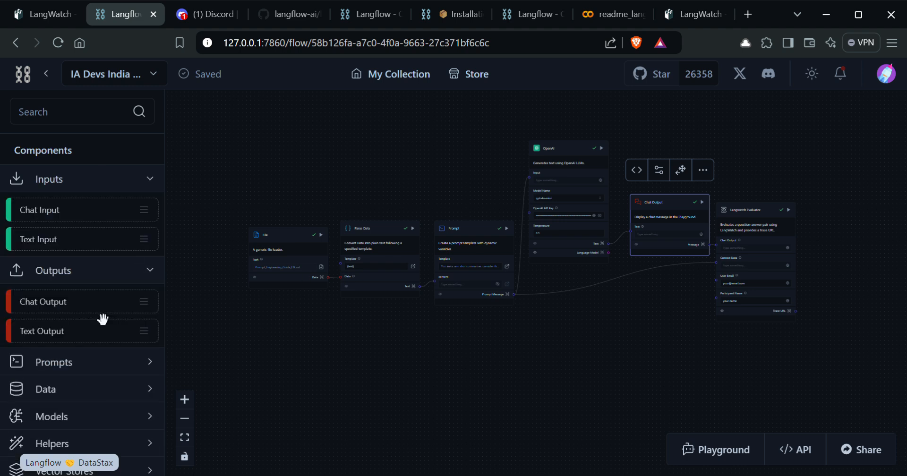
pyautogui.click(91, 362)
pyautogui.scroll(-3, 91, 362)
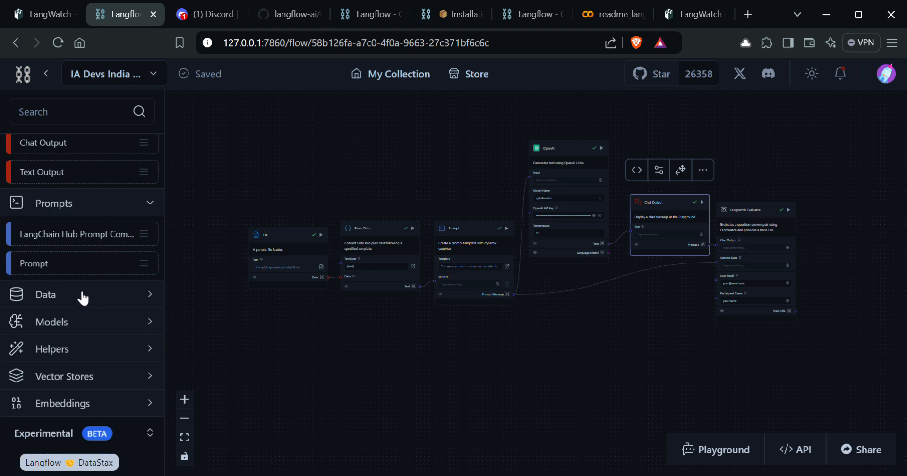
pyautogui.click(81, 296)
pyautogui.scroll(-4, 95, 326)
pyautogui.click(85, 326)
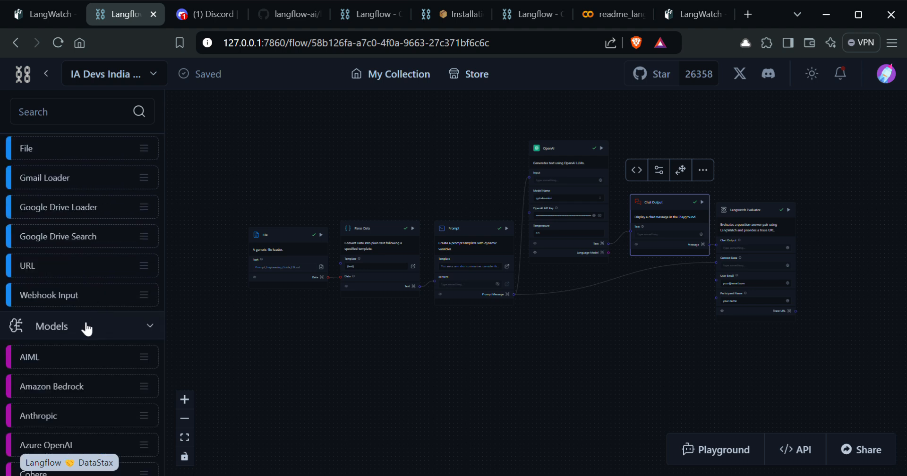
pyautogui.scroll(-2, 97, 325)
pyautogui.scroll(-6, 97, 325)
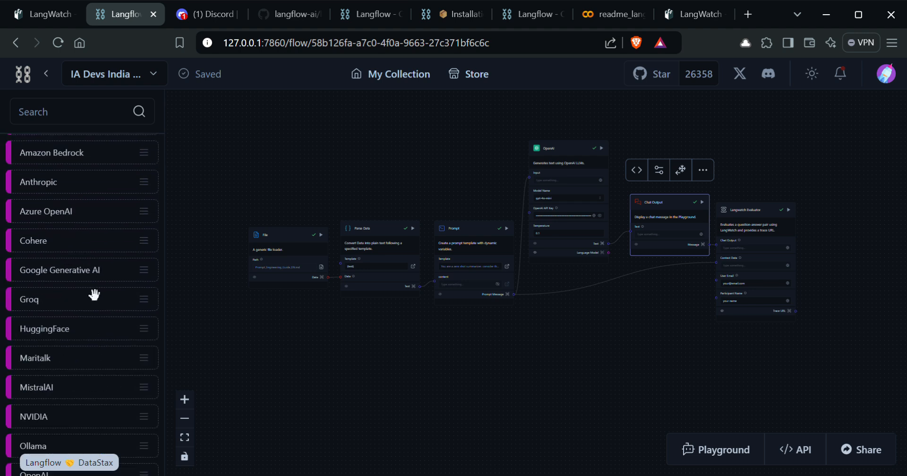
pyautogui.scroll(-2, 92, 337)
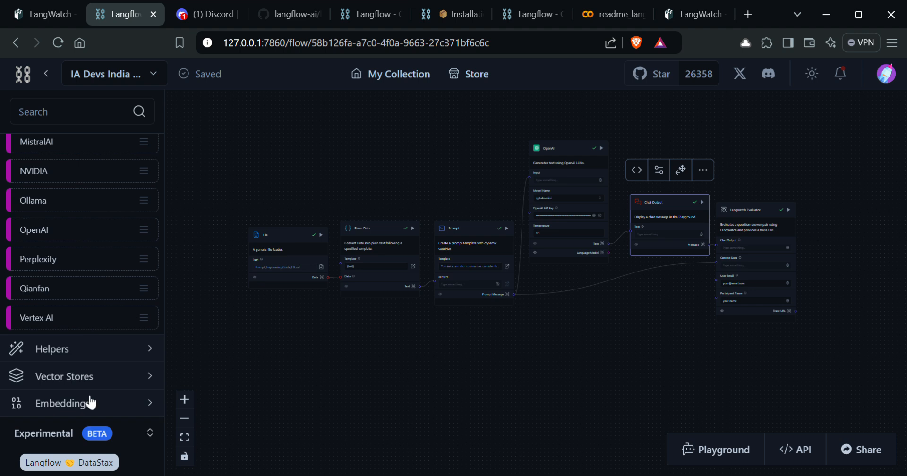
# Step: Browse the Embeddings, experimental and Astra Assistants categories, then collapse Embeddings and Models
pyautogui.click(90, 408)
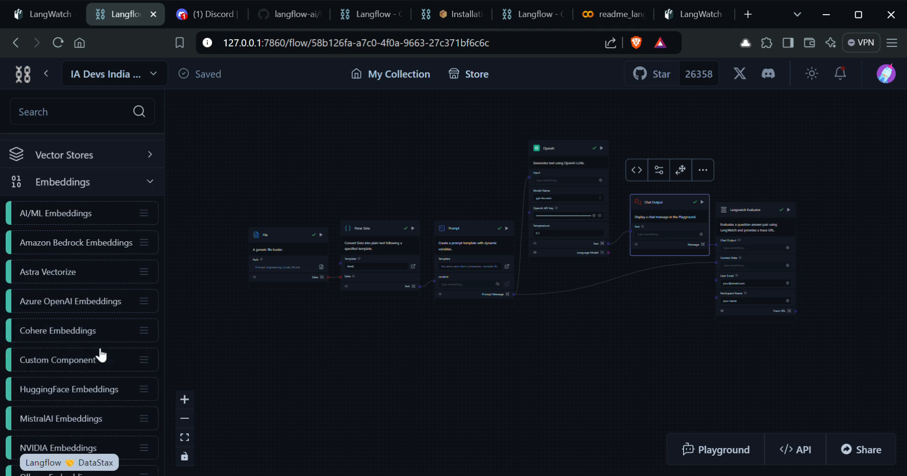
pyautogui.click(101, 173)
pyautogui.click(150, 433)
pyautogui.scroll(-5, 97, 318)
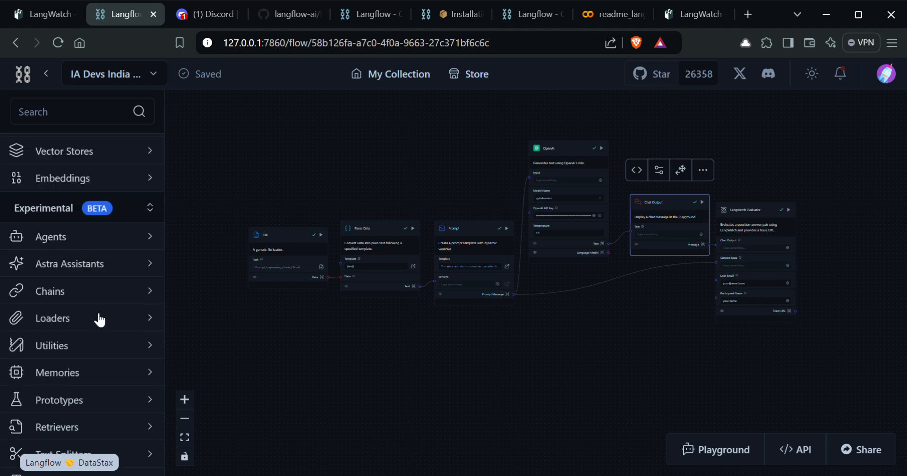
pyautogui.click(92, 250)
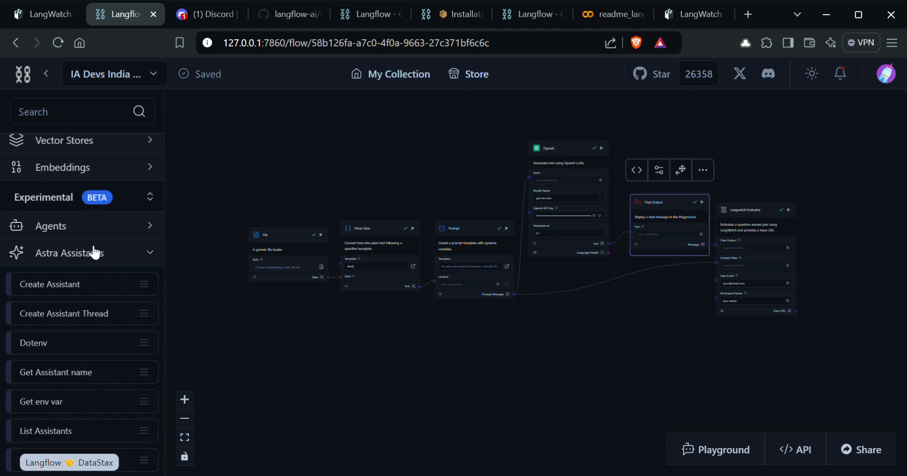
pyautogui.click(88, 262)
pyautogui.scroll(3, 95, 271)
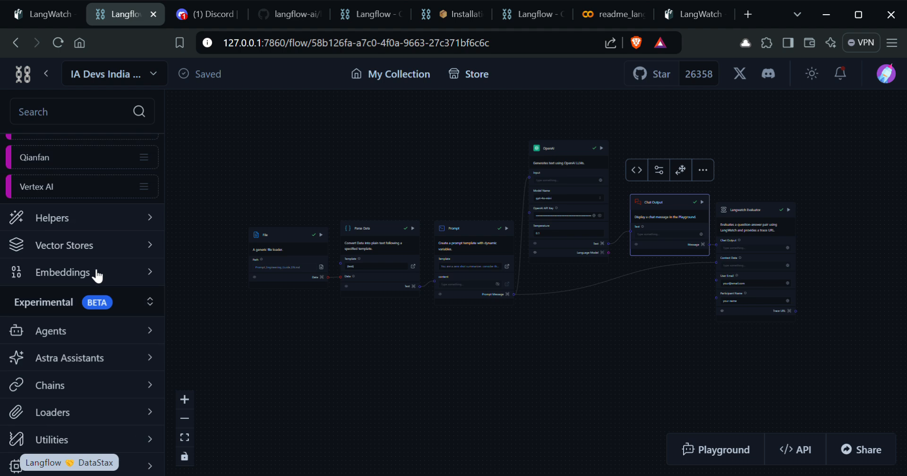
pyautogui.click(118, 291)
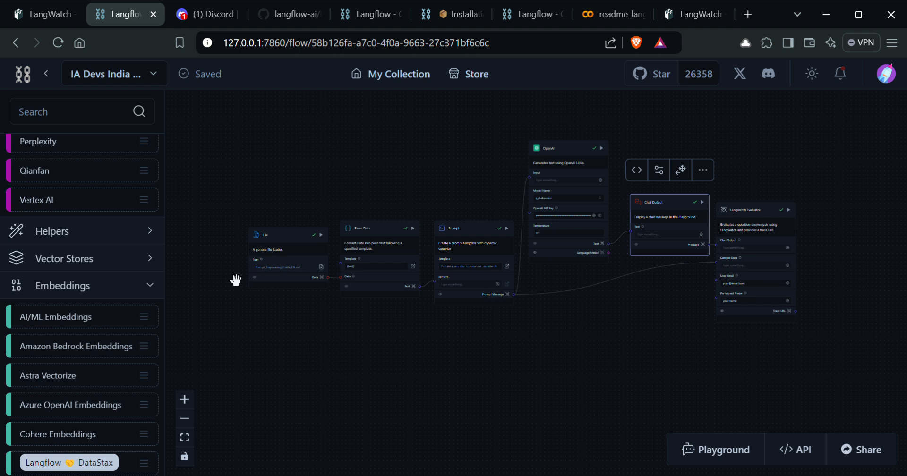
pyautogui.click(151, 294)
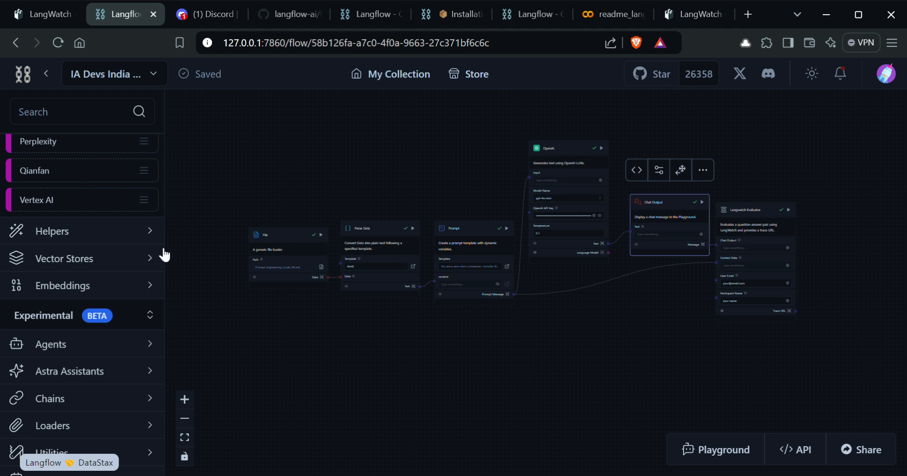
pyautogui.scroll(5, 127, 258)
pyautogui.scroll(6, 120, 245)
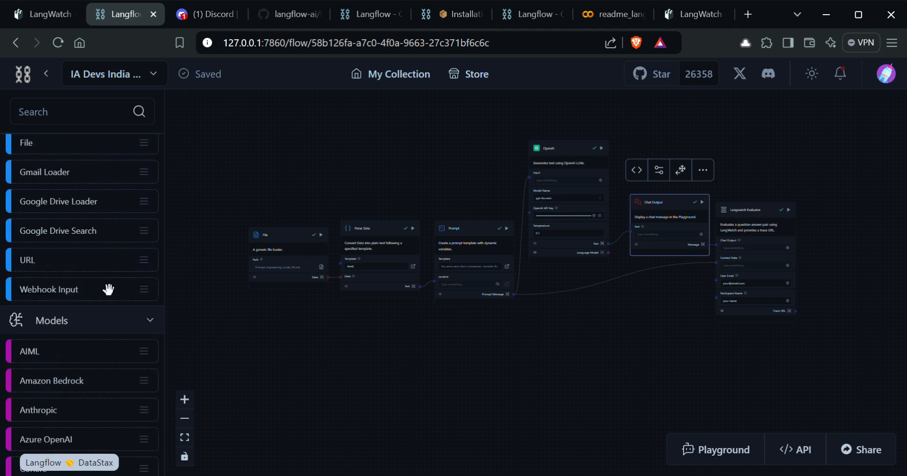
pyautogui.click(127, 316)
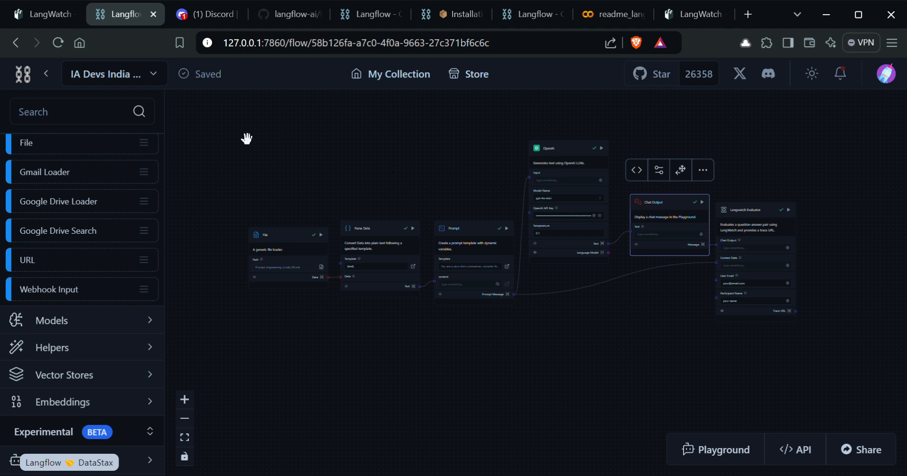
pyautogui.scroll(7, 125, 246)
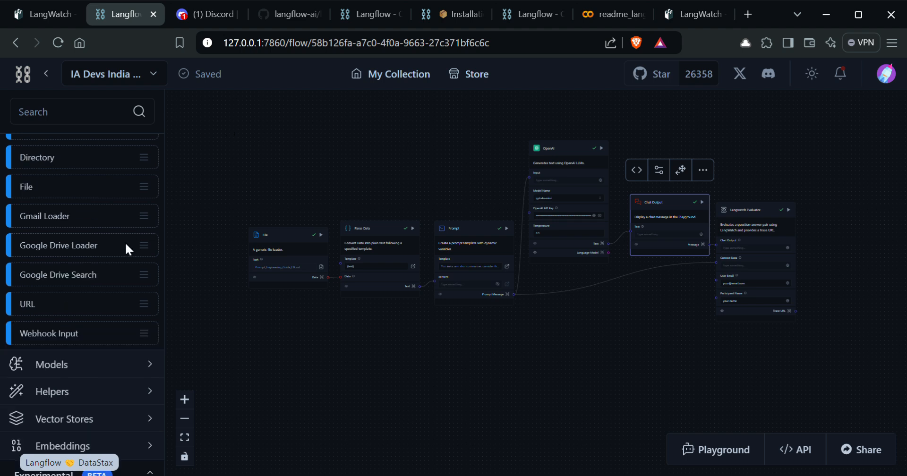